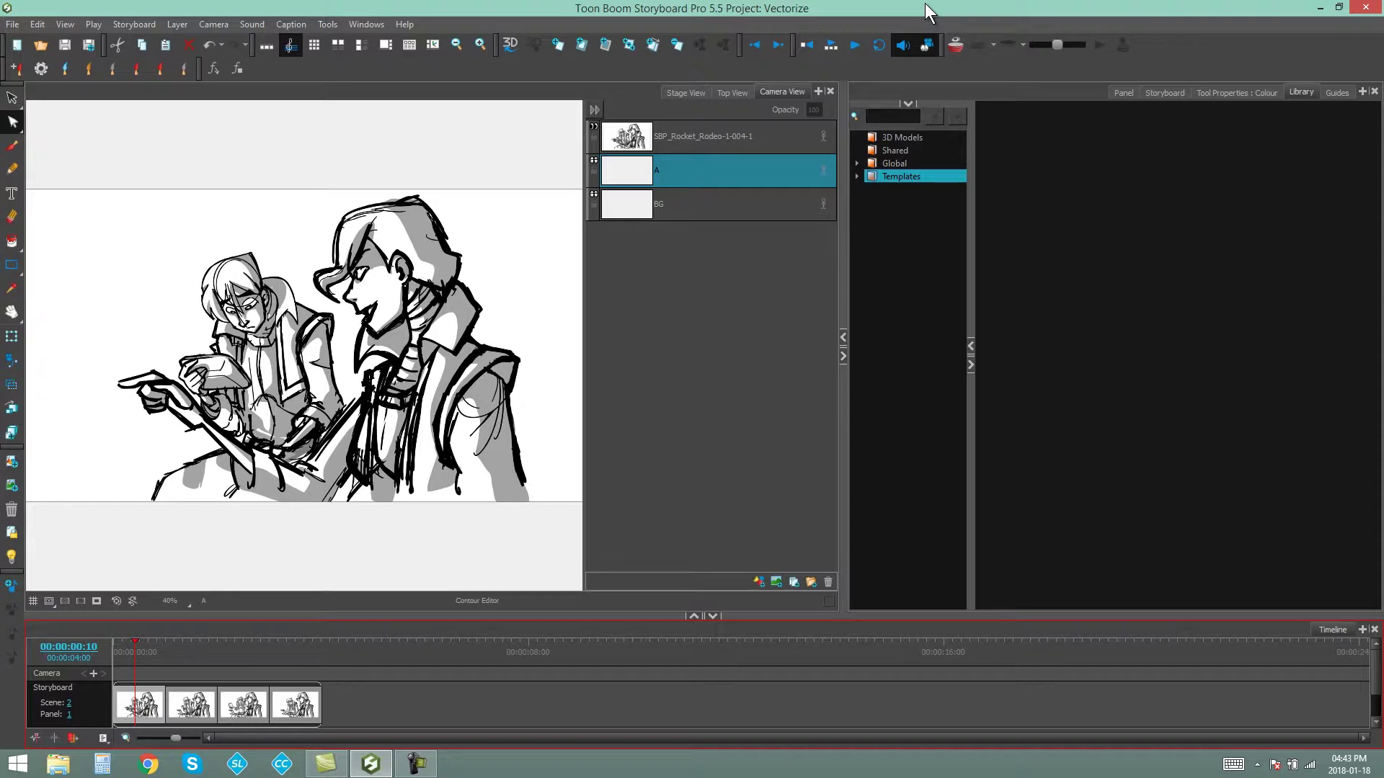
# Browse the desktop Library\Images folder with its nine storyboard JPGs, then close File Explorer
pyautogui.click(1318, 8)
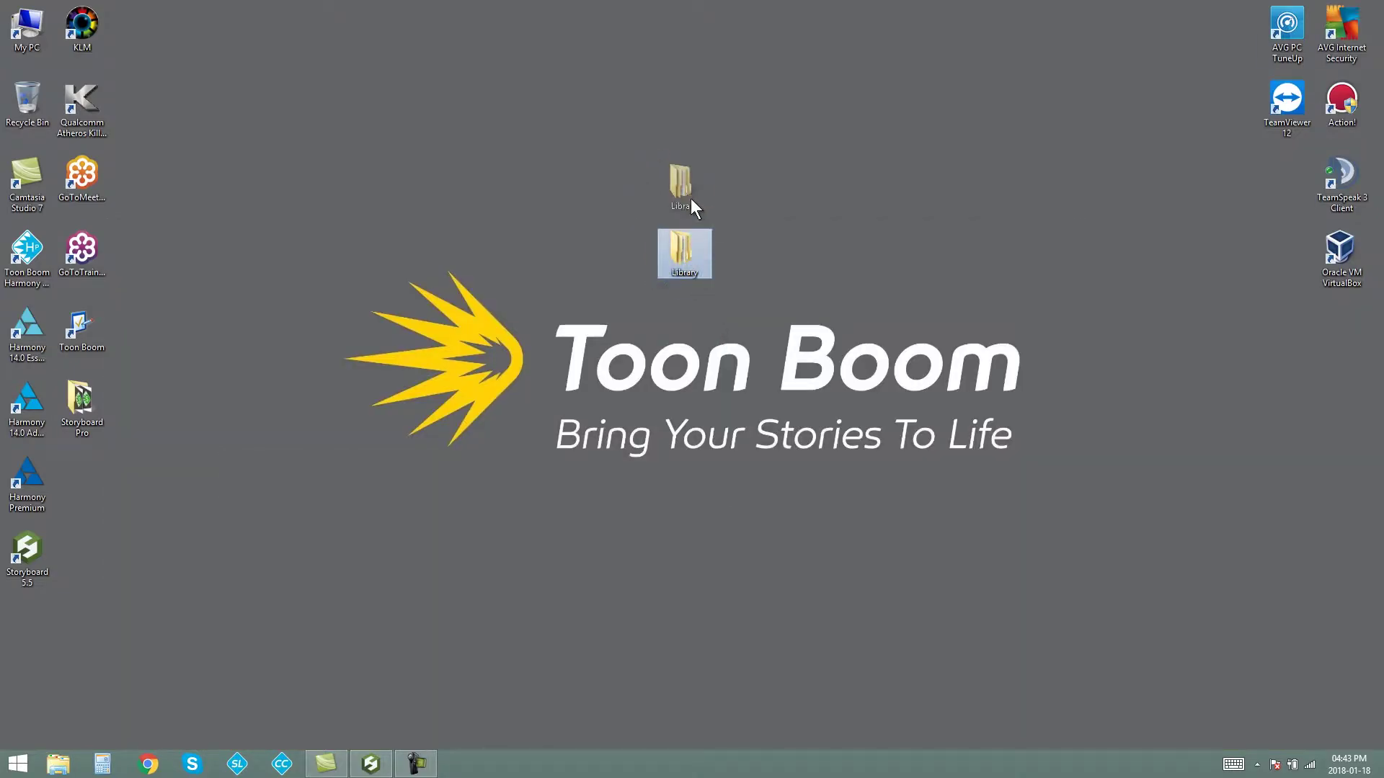
pyautogui.moveTo(691, 199); pyautogui.dragTo(686, 272)
pyautogui.doubleClick(683, 255)
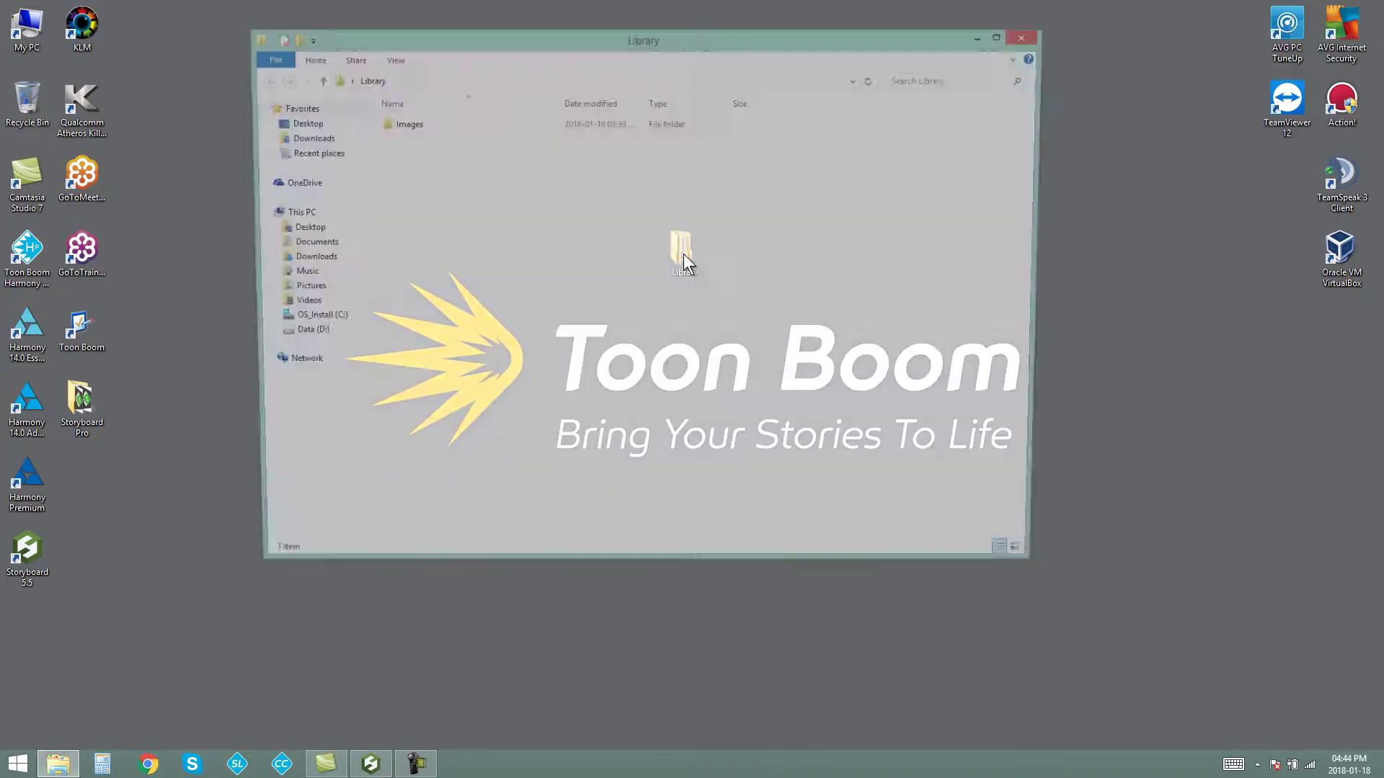
pyautogui.doubleClick(427, 120)
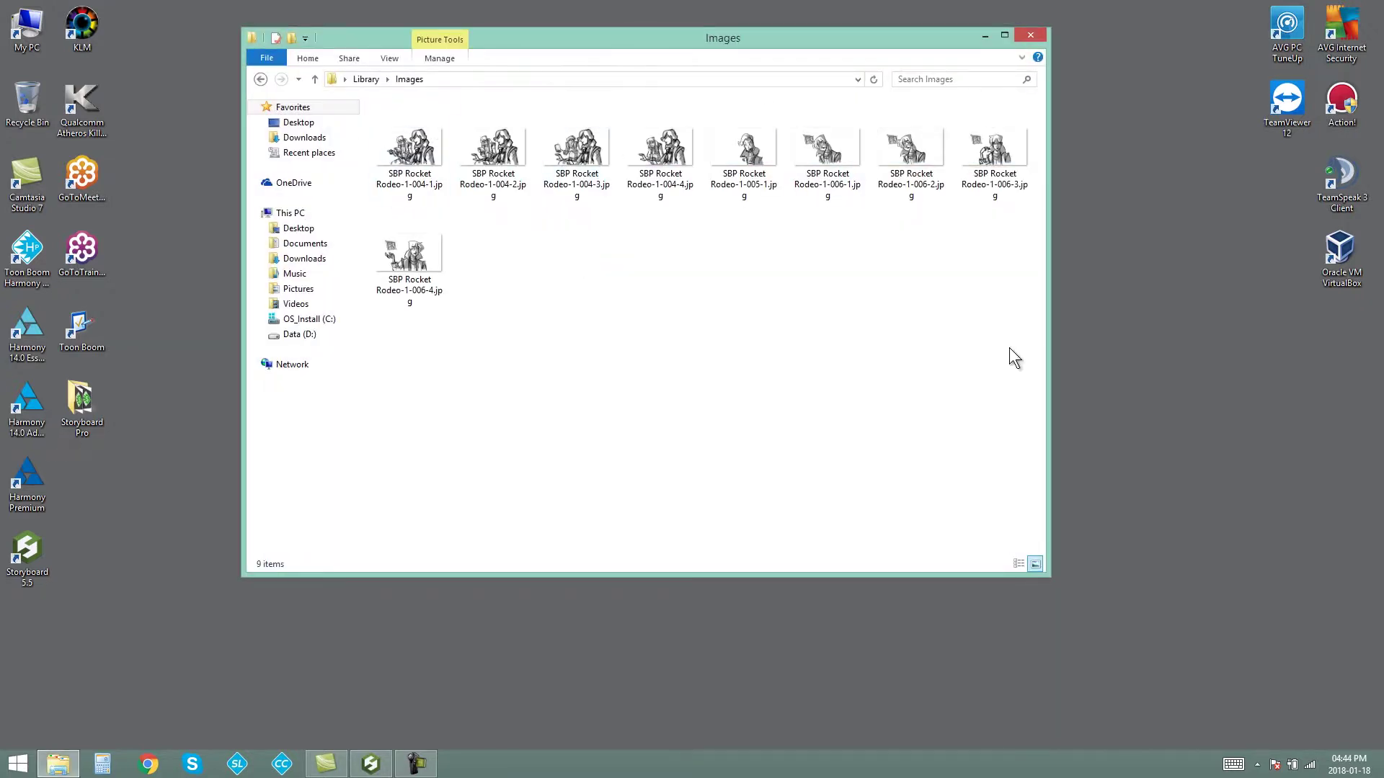
pyautogui.click(1038, 36)
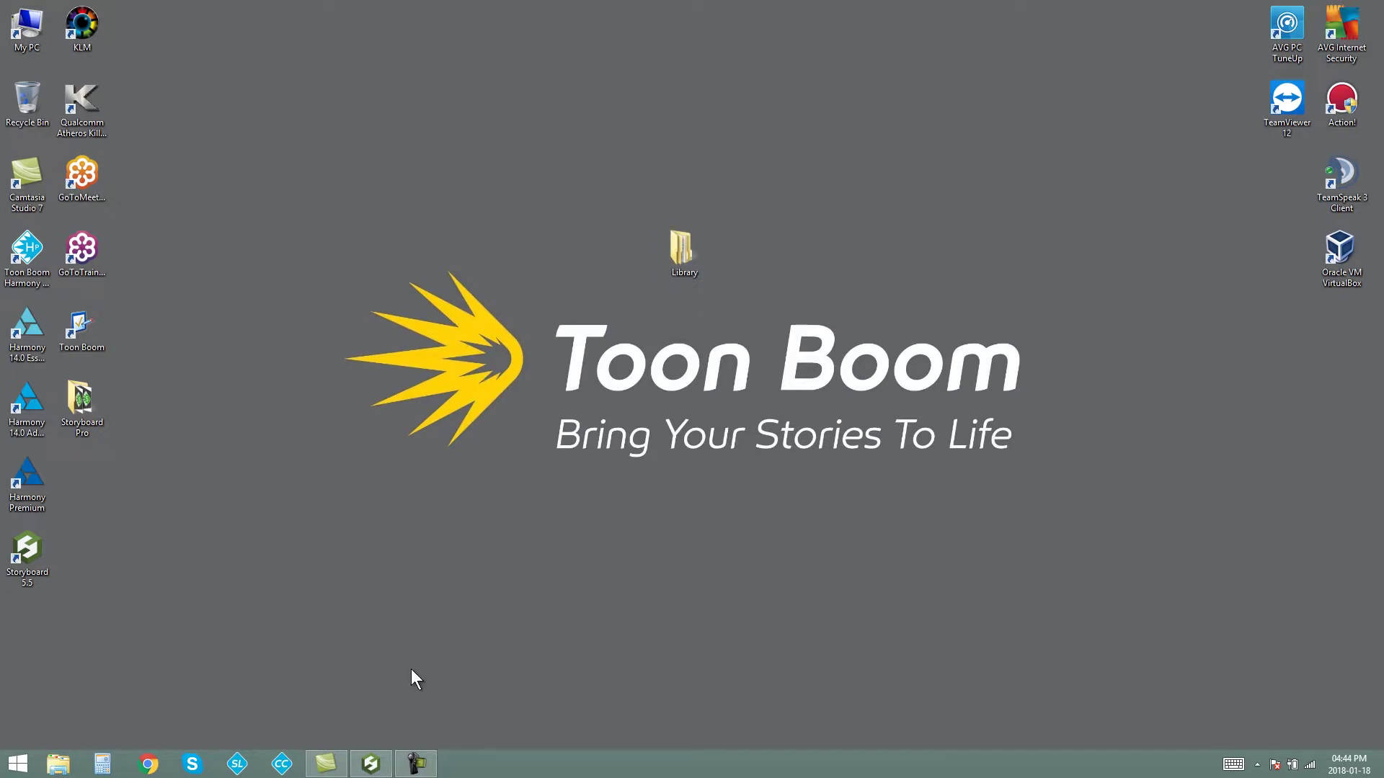
# Open the desktop 'Library' folder as a library beside 3D Models, Shared, Global and Templates
pyautogui.click(371, 763)
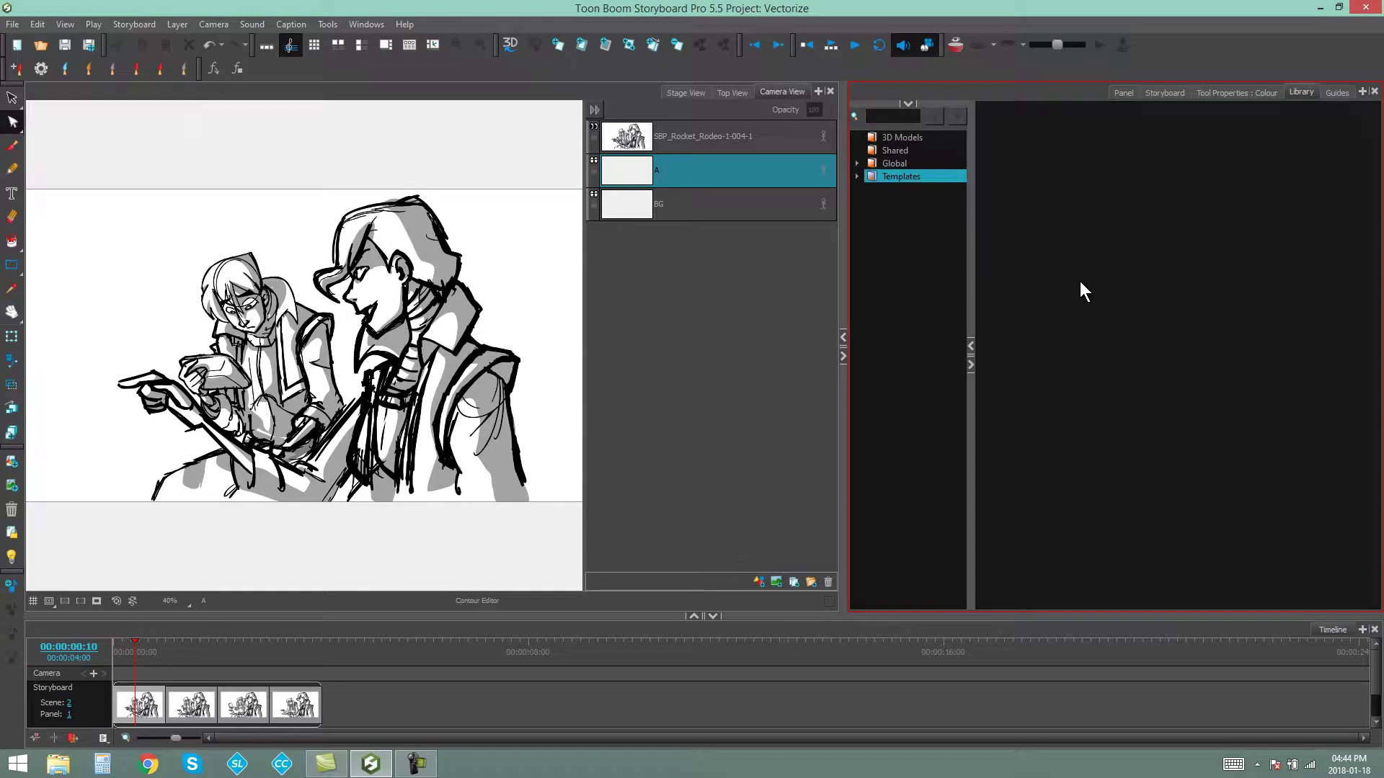
pyautogui.rightClick(920, 223)
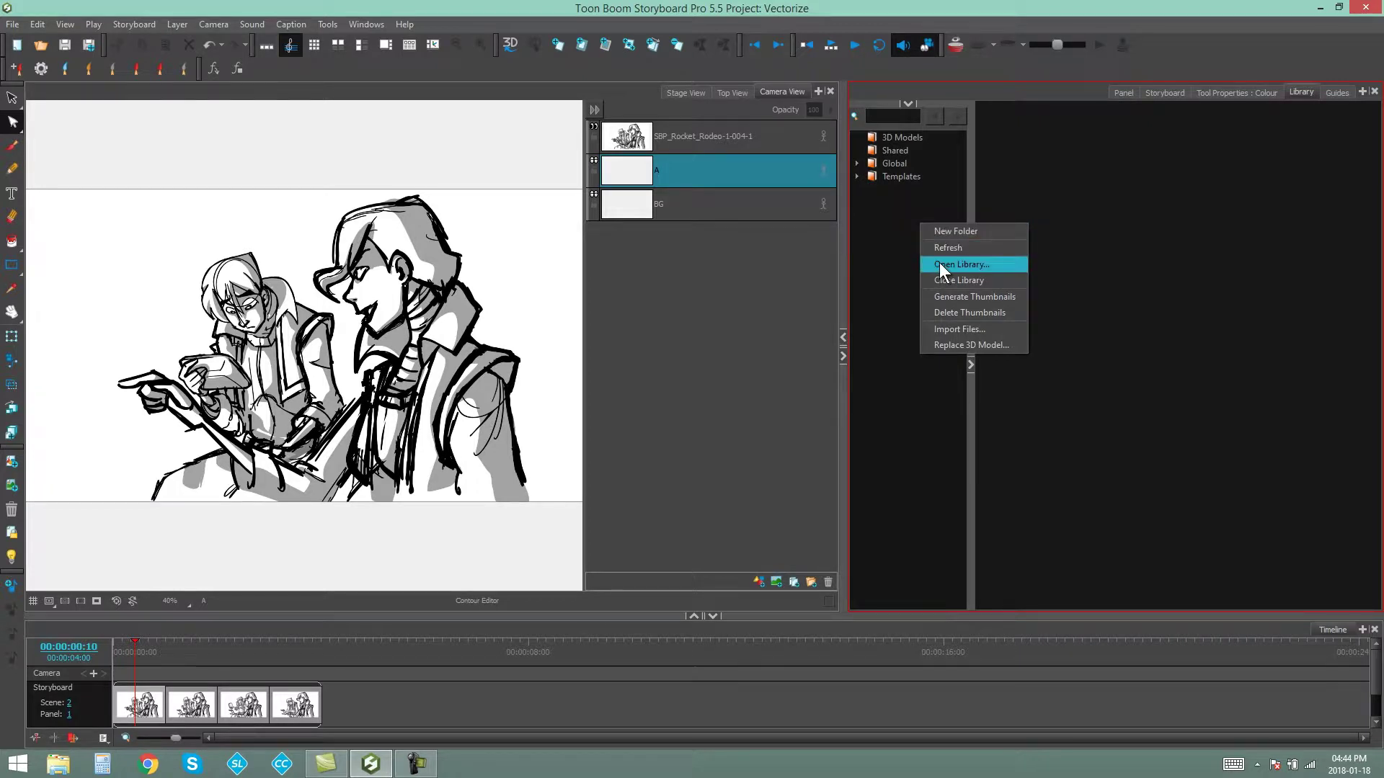
pyautogui.click(939, 264)
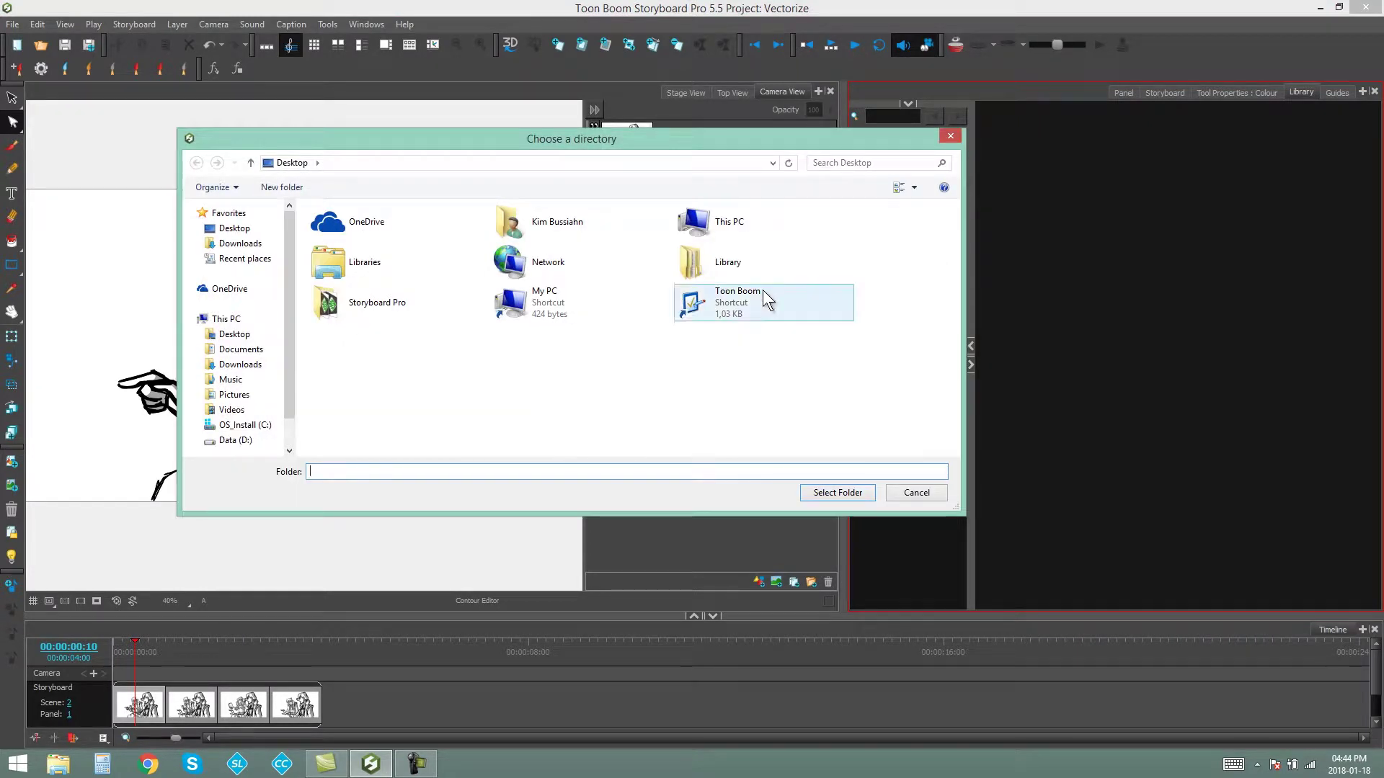
pyautogui.click(731, 266)
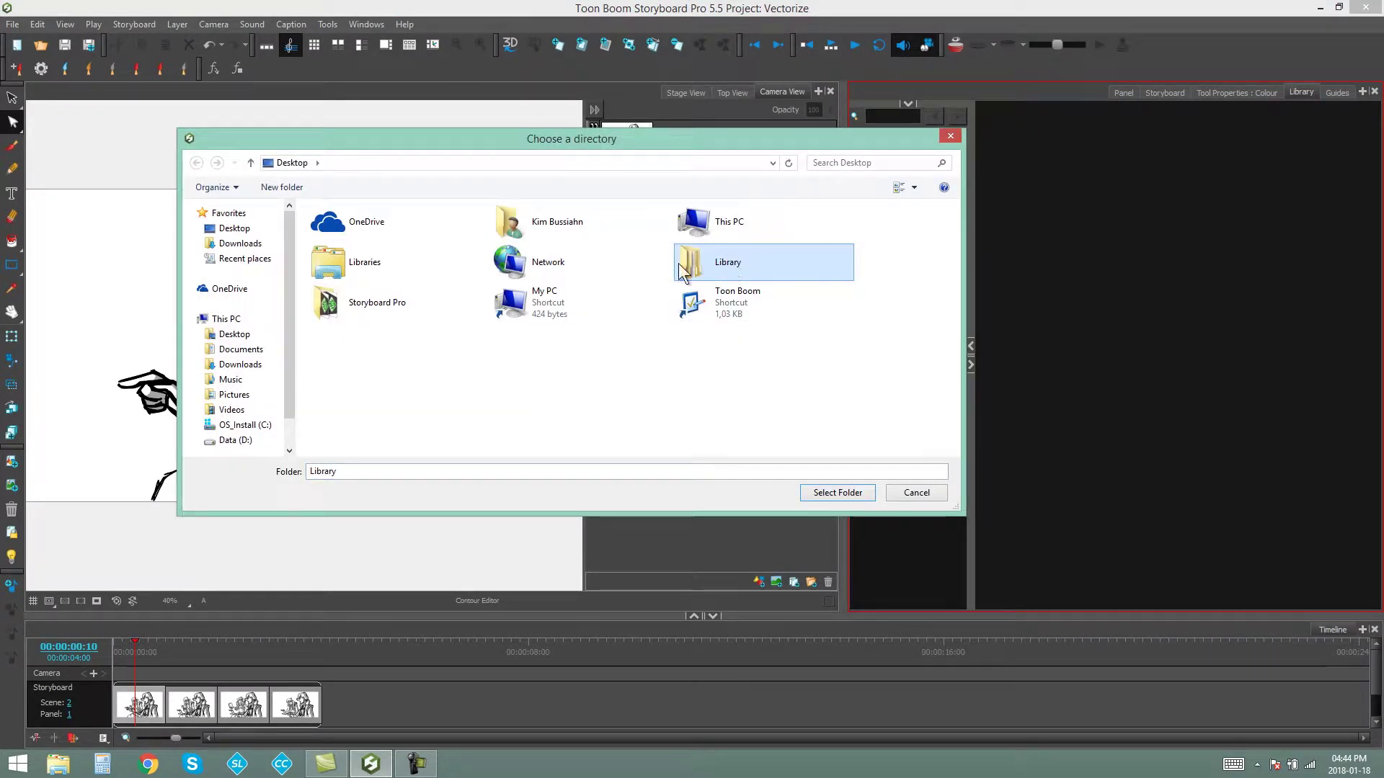
pyautogui.click(831, 491)
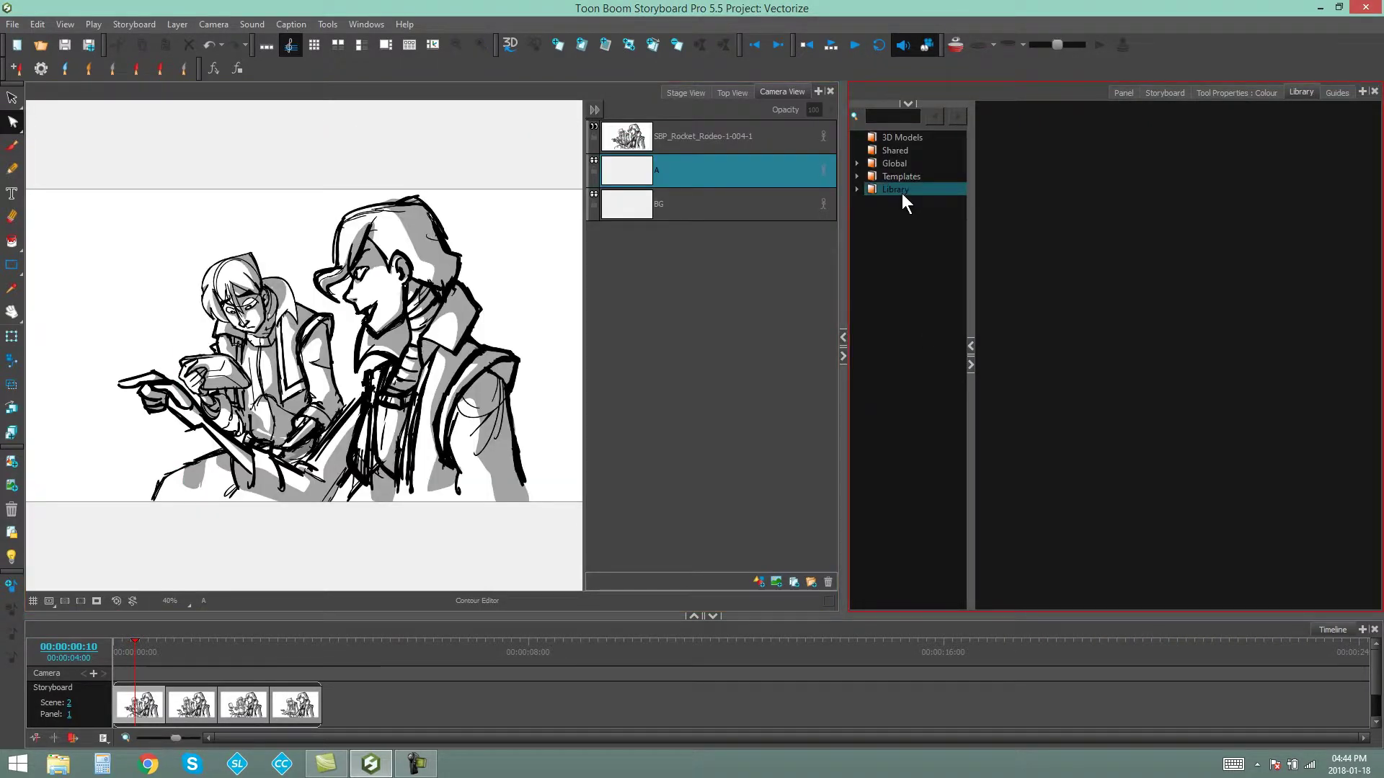
pyautogui.click(902, 189)
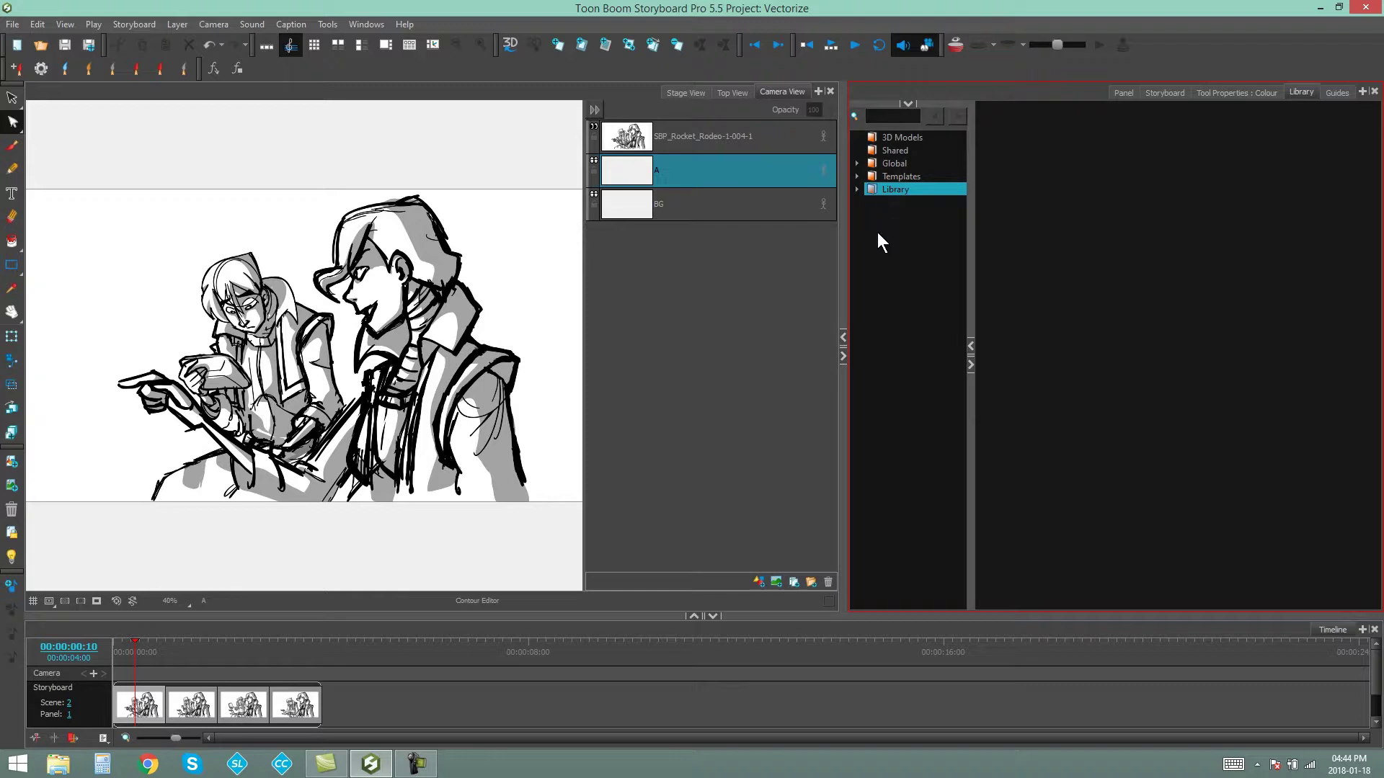
pyautogui.click(857, 188)
pyautogui.click(901, 205)
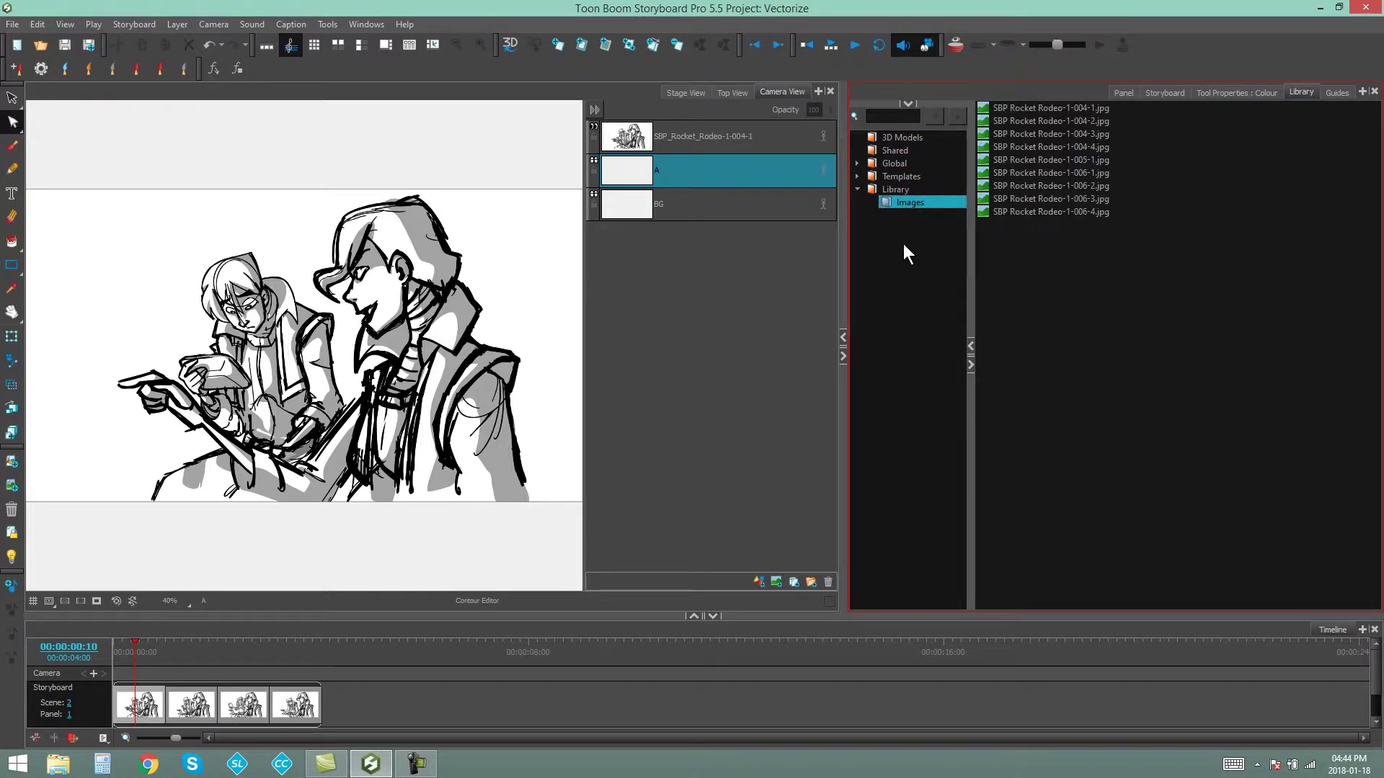
pyautogui.click(1061, 200)
pyautogui.click(1065, 227)
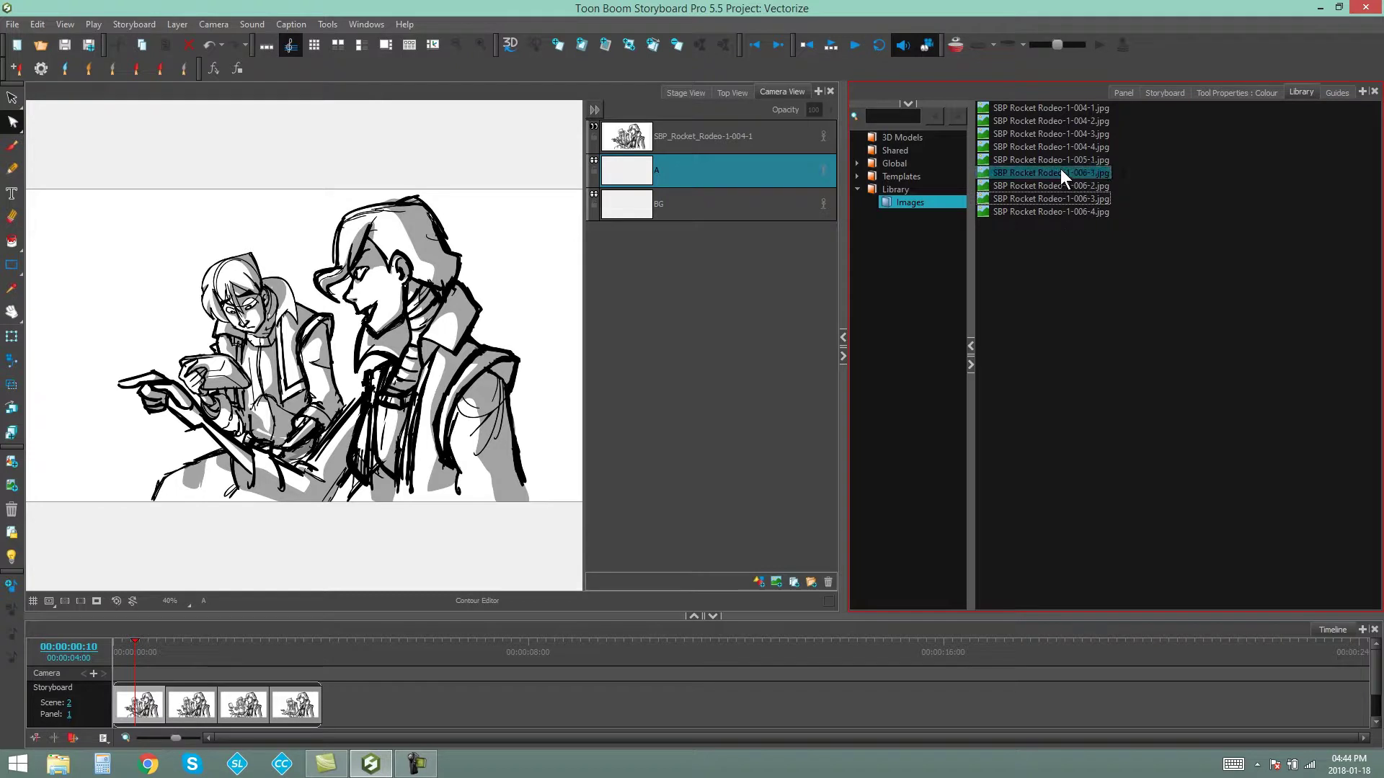
pyautogui.click(911, 374)
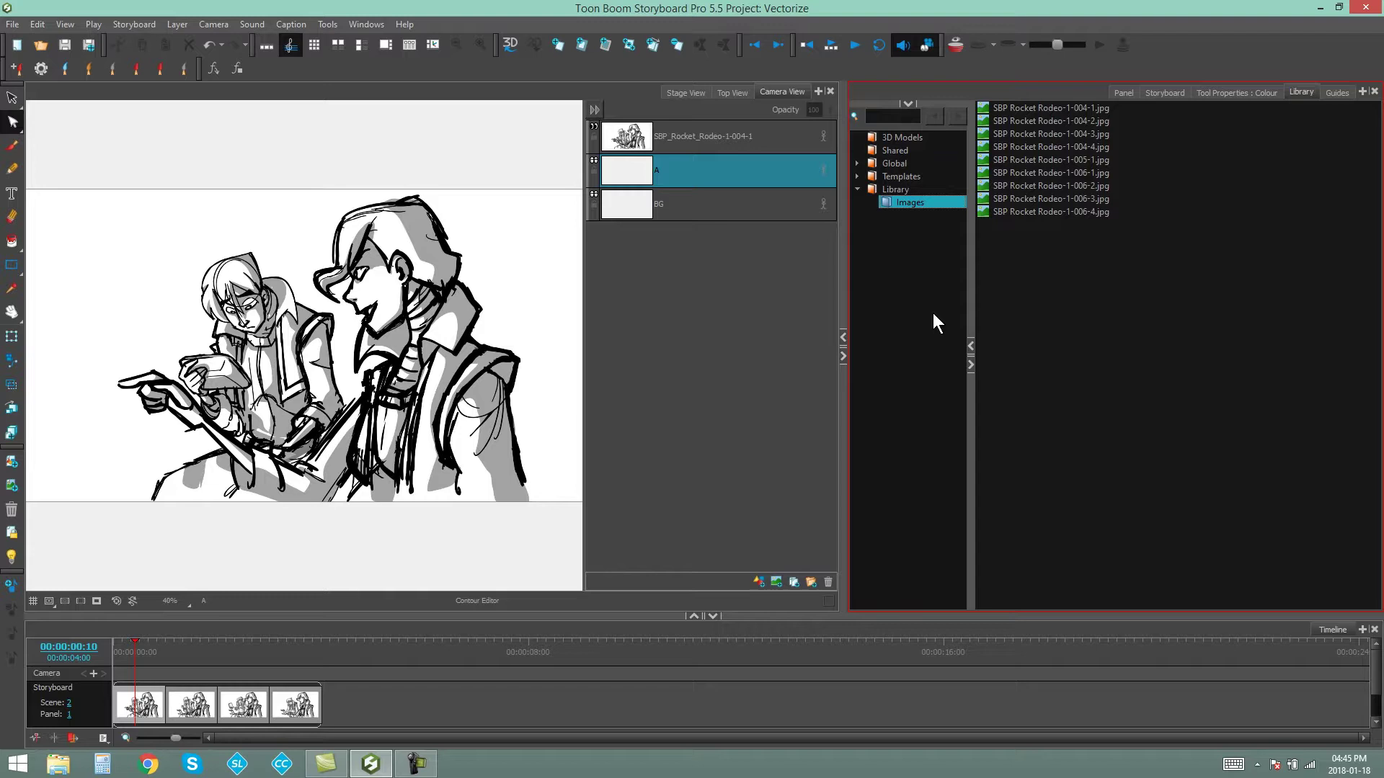
pyautogui.press('Left')
pyautogui.press('Left')
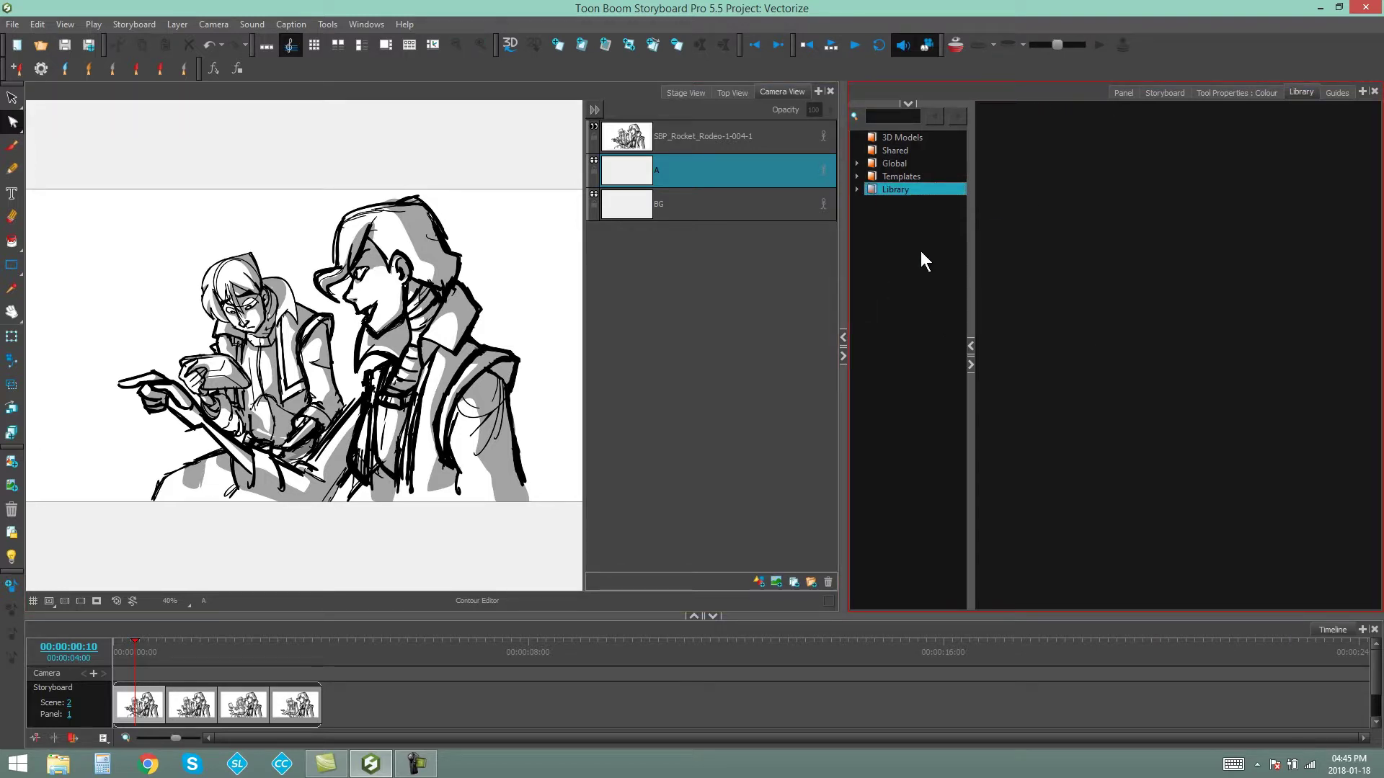
# Start opening another folder as a library and browse to the Desktop in the directory dialog
pyautogui.rightClick(900, 244)
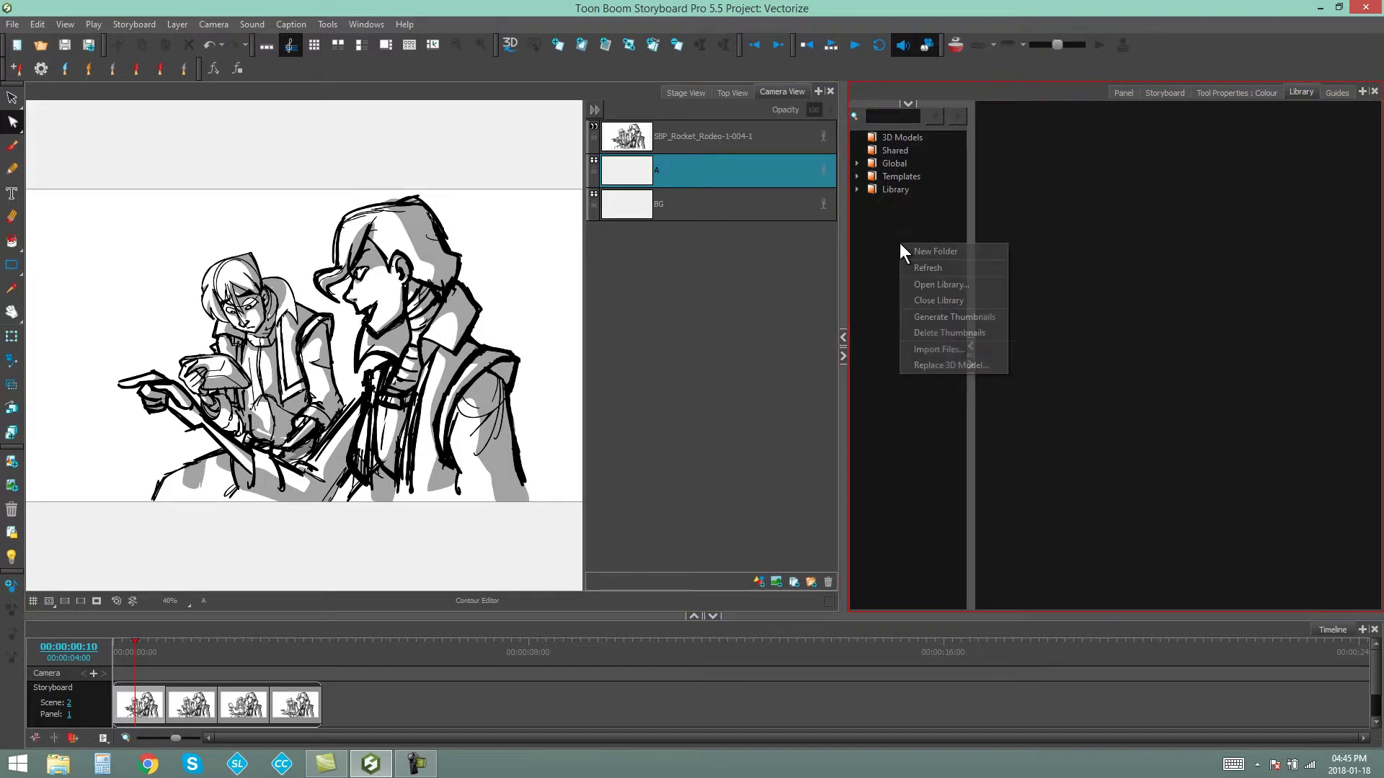
pyautogui.click(934, 287)
pyautogui.click(233, 228)
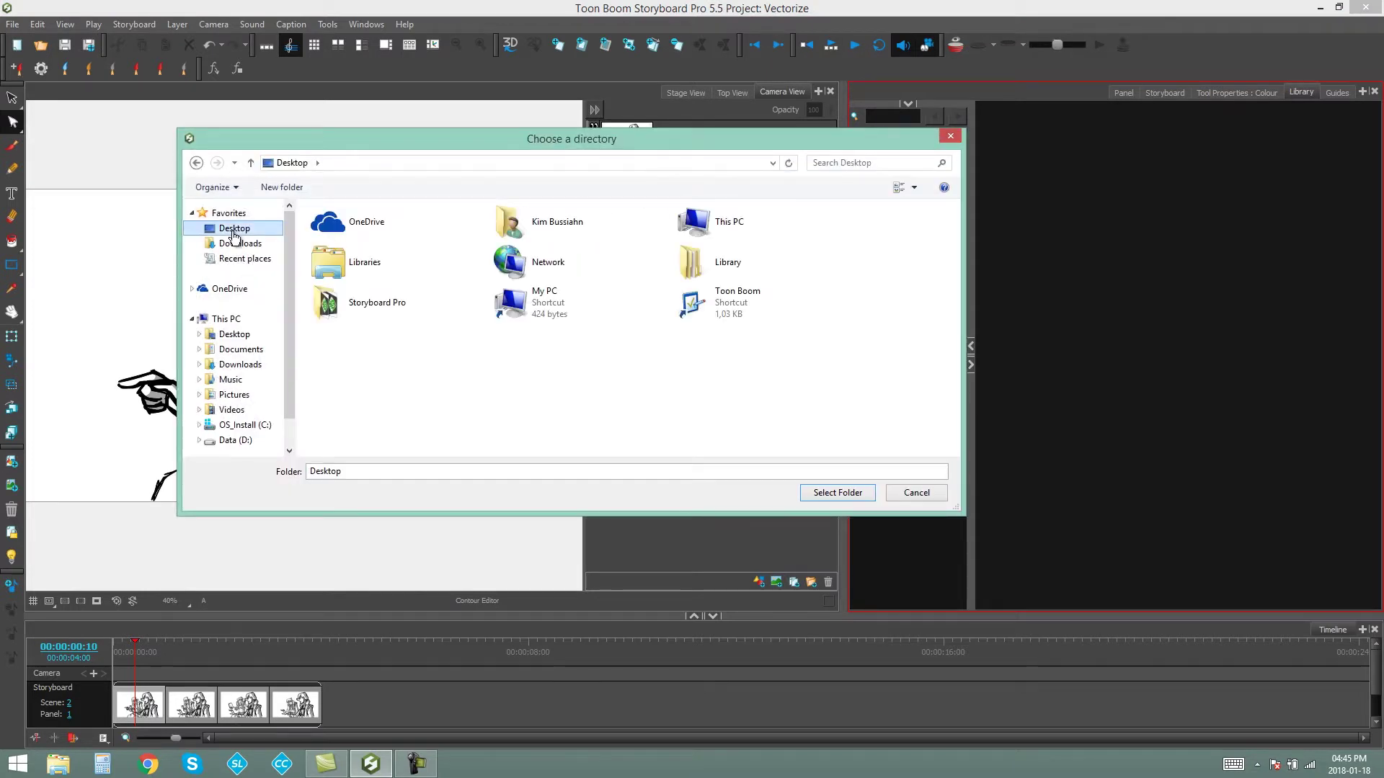
pyautogui.click(359, 470)
pyautogui.doubleClick(383, 472)
pyautogui.click(383, 471)
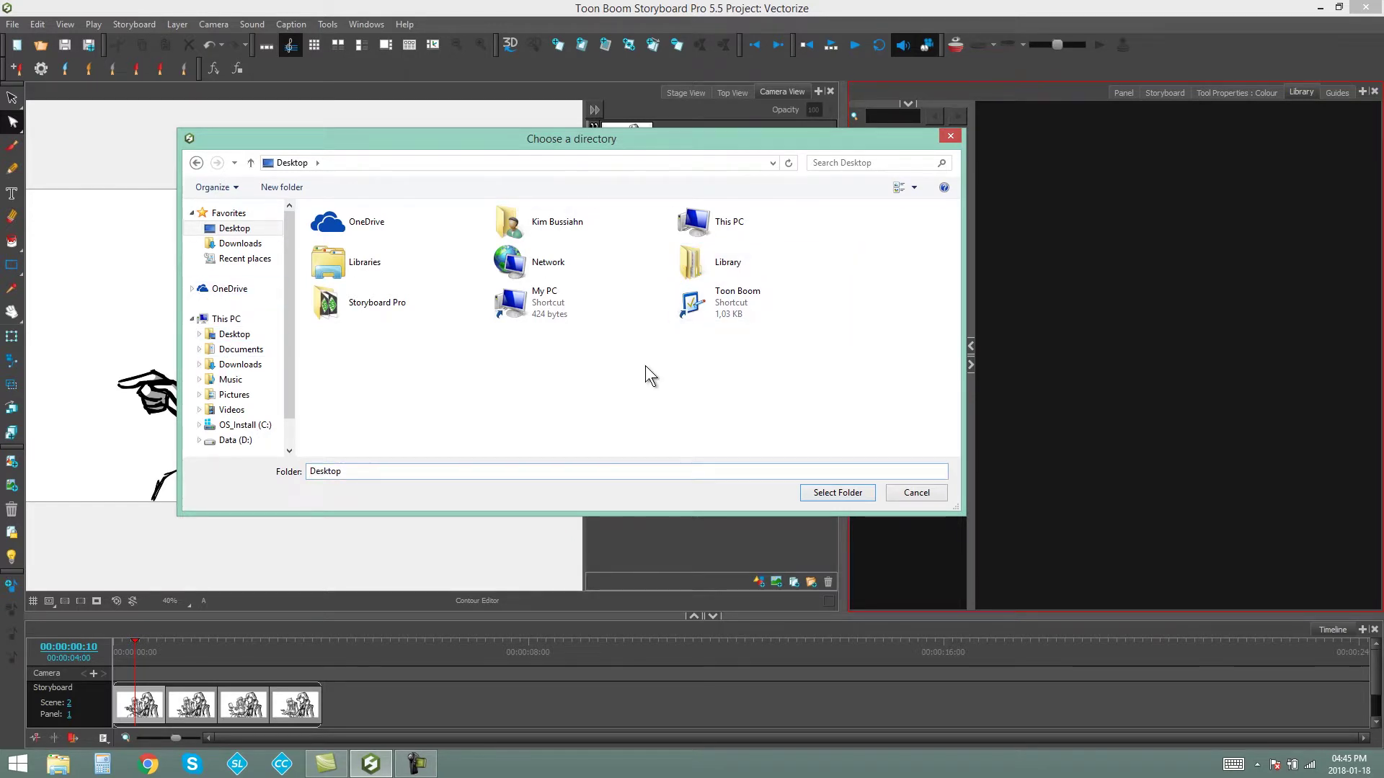
# Create a new Desktop folder named 'Library 2'
pyautogui.rightClick(628, 377)
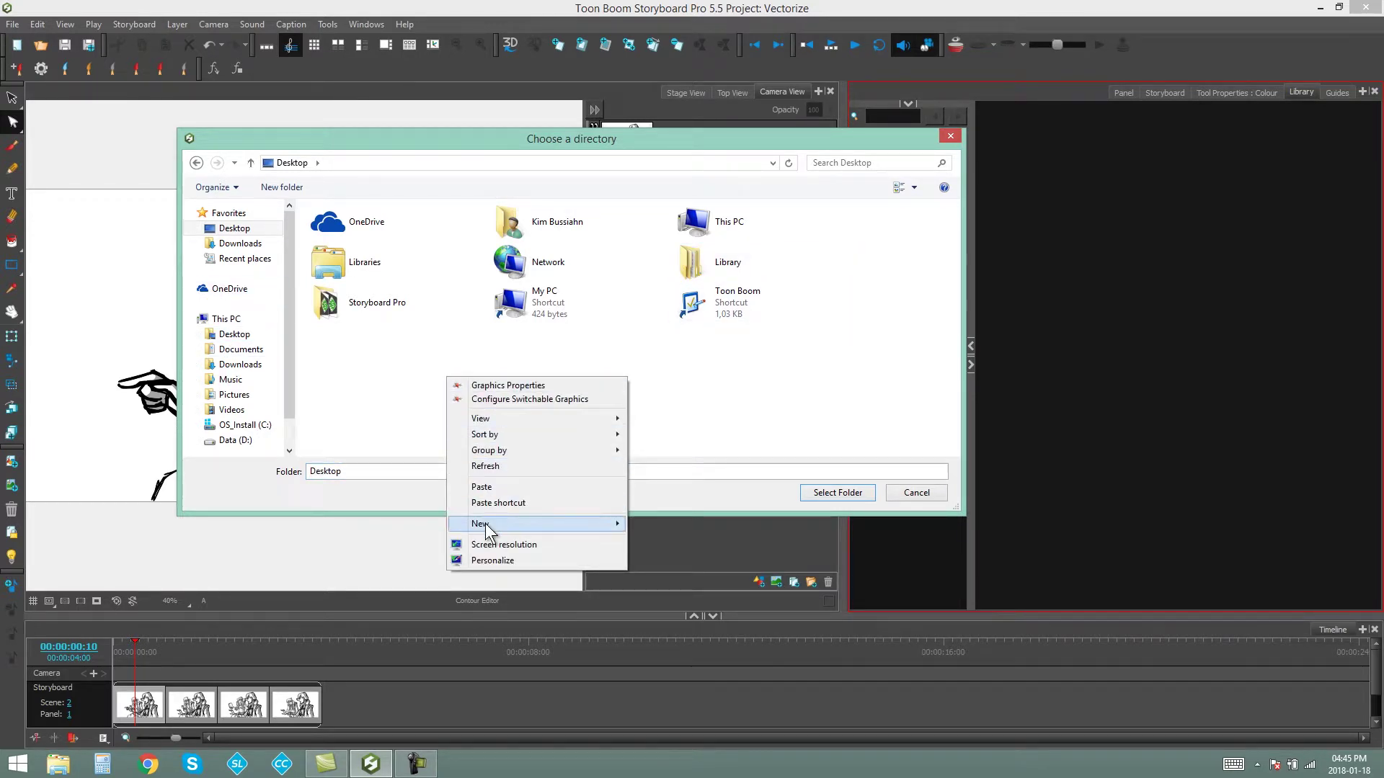
pyautogui.moveTo(487, 522)
pyautogui.click(382, 524)
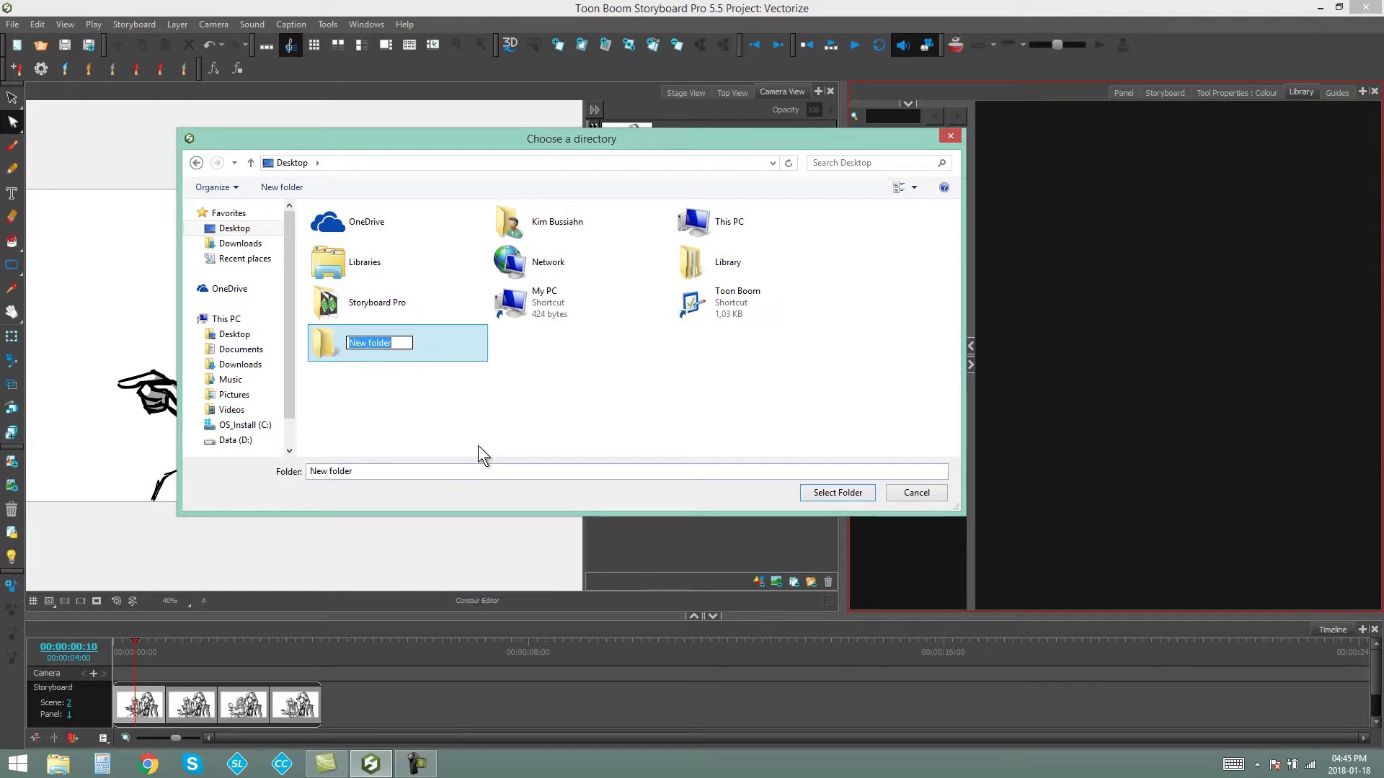
pyautogui.write('Library 2')
pyautogui.press('Return')
# Open the 'Library 2' folder as a library and select it in the tree
pyautogui.click(838, 493)
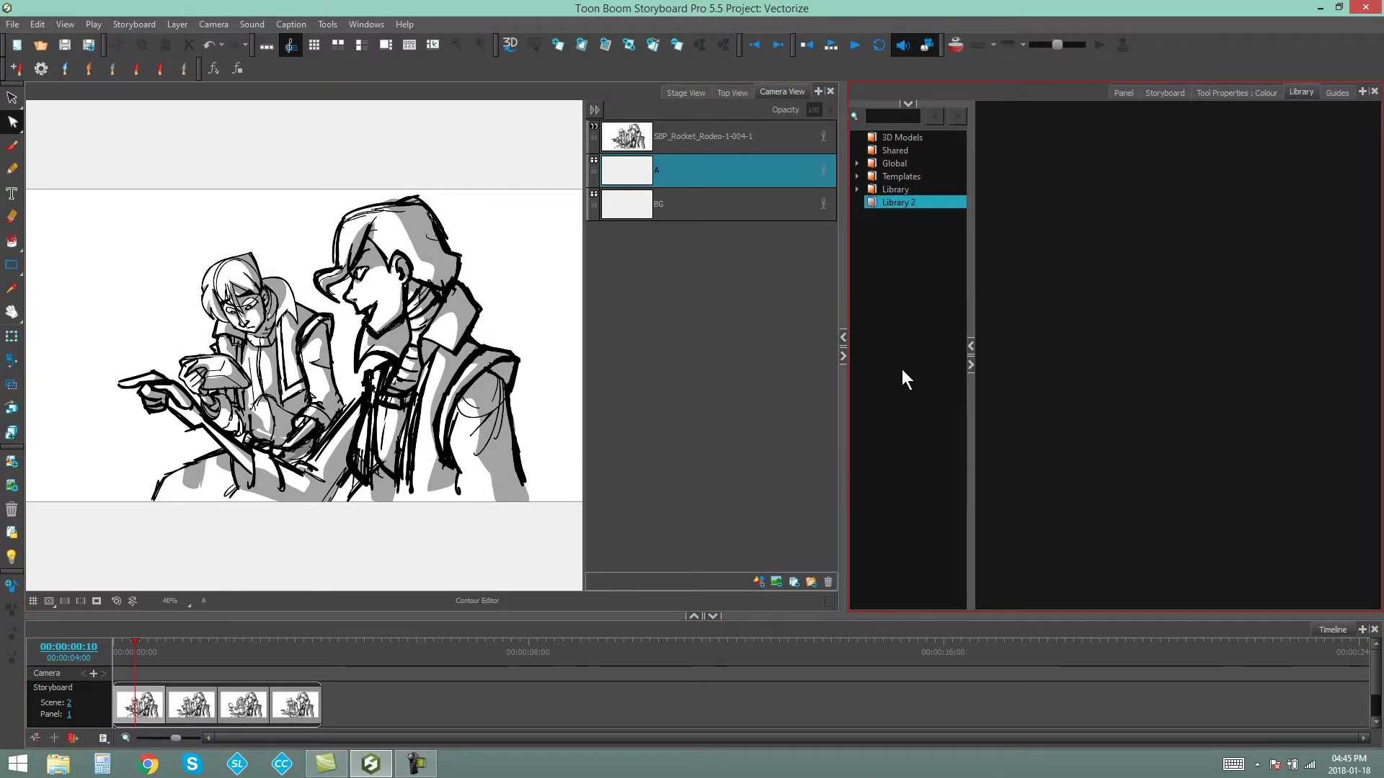
pyautogui.click(902, 192)
pyautogui.click(901, 201)
# Add a new folder inside Library 2 and rename it 'Images'
pyautogui.rightClick(899, 203)
pyautogui.click(923, 214)
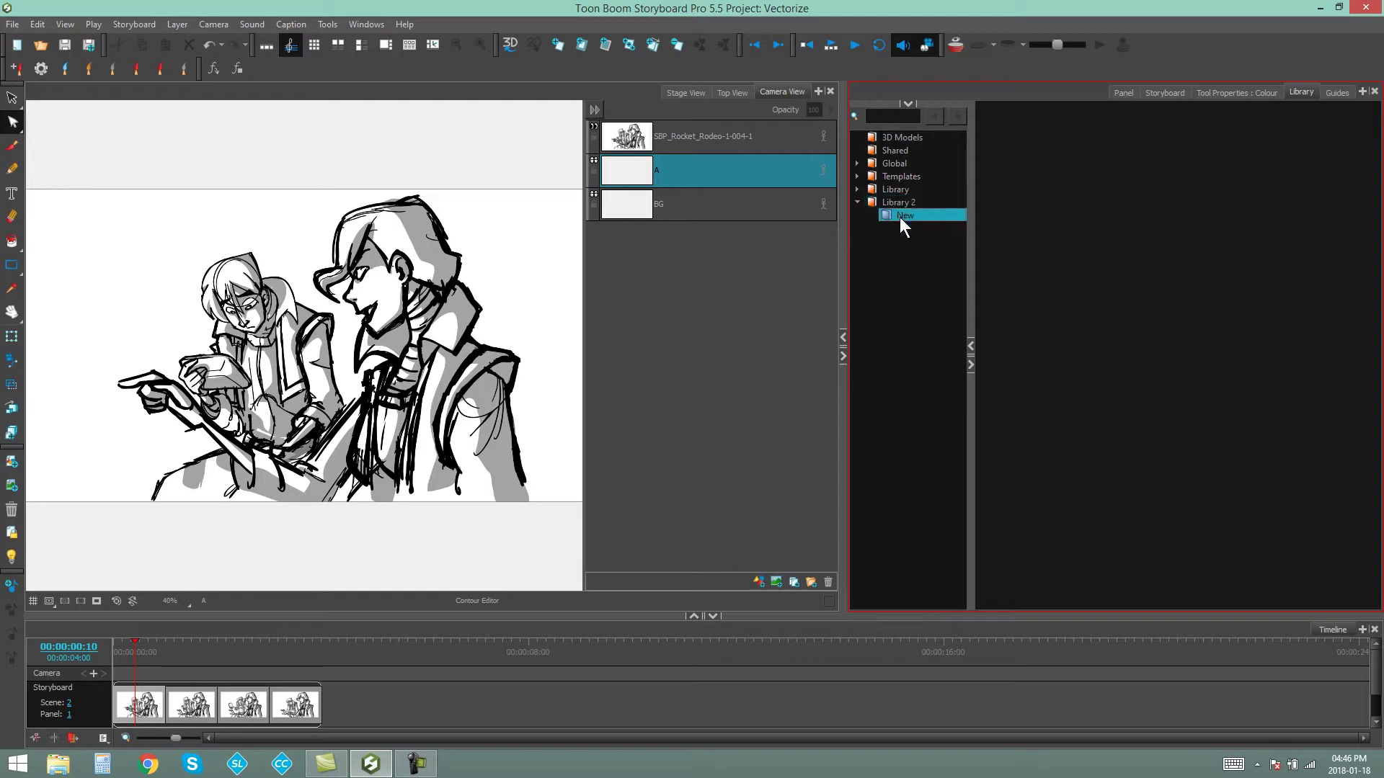
pyautogui.rightClick(906, 214)
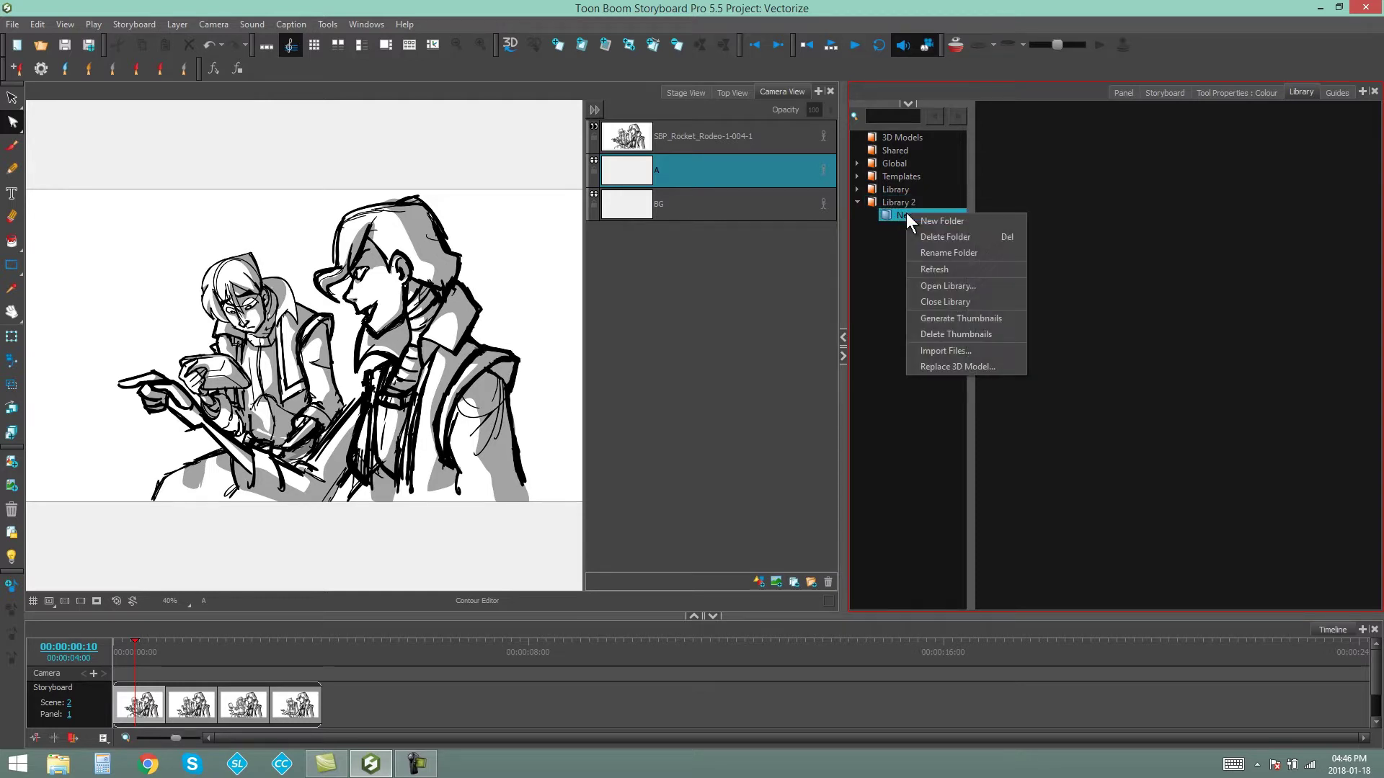
pyautogui.click(921, 241)
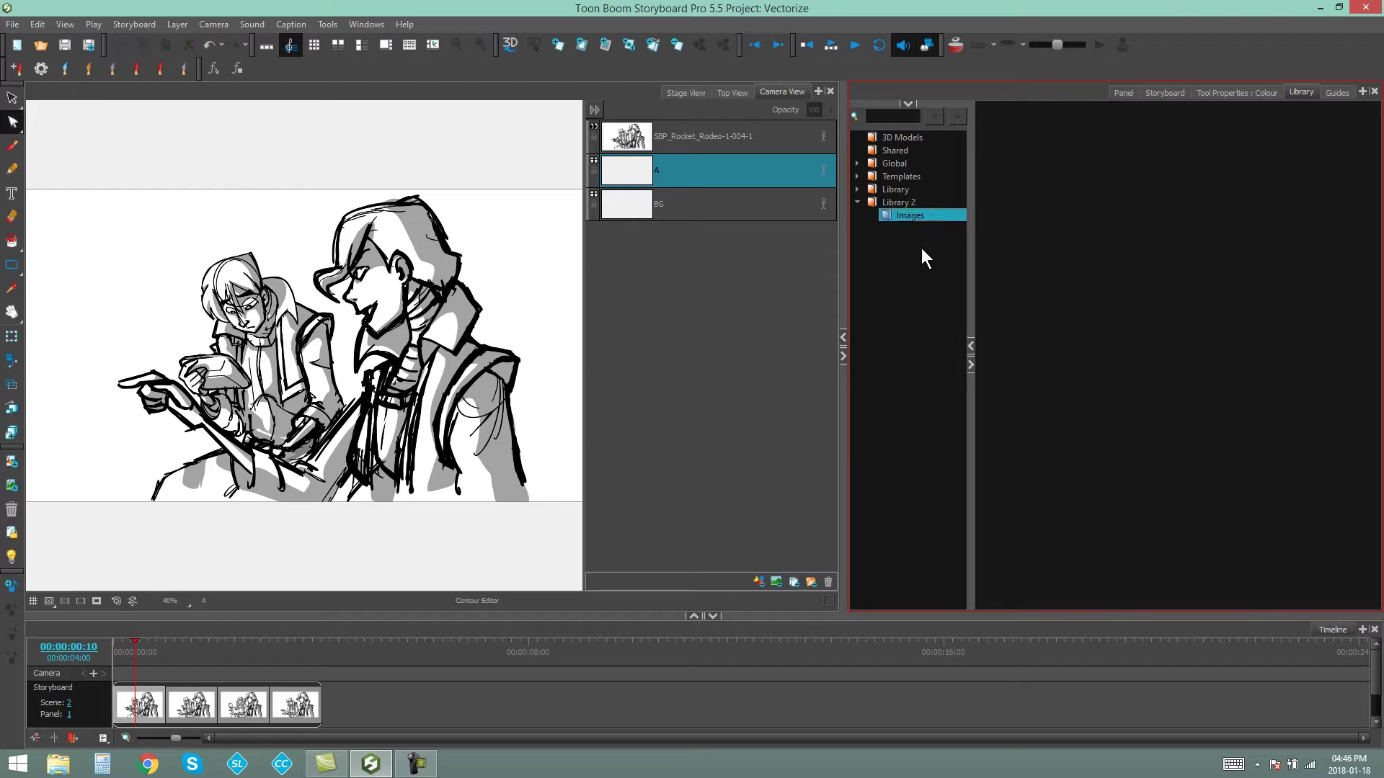
pyautogui.click(870, 201)
# Place Library 2 beside Library on the desktop and verify it contains an Images folder
pyautogui.click(1321, 14)
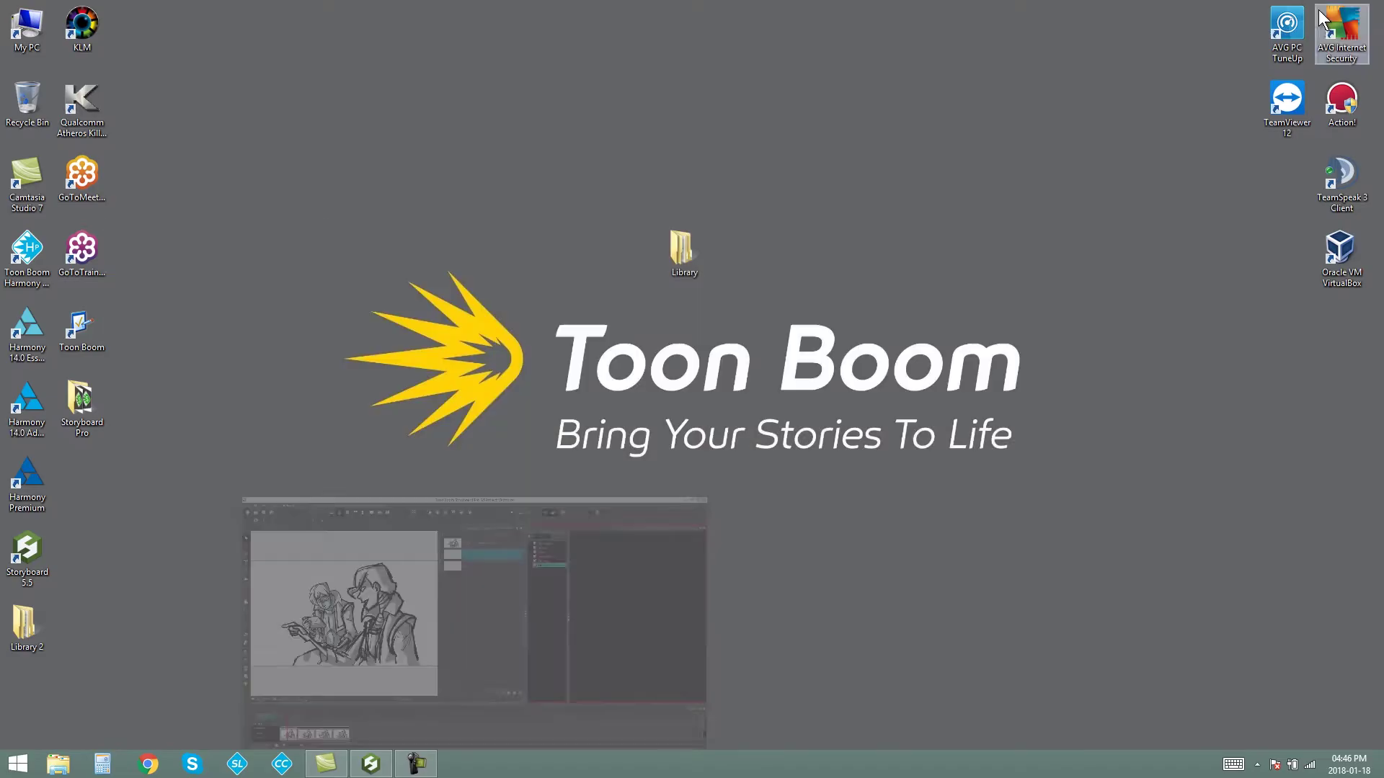
pyautogui.moveTo(29, 626); pyautogui.dragTo(754, 249)
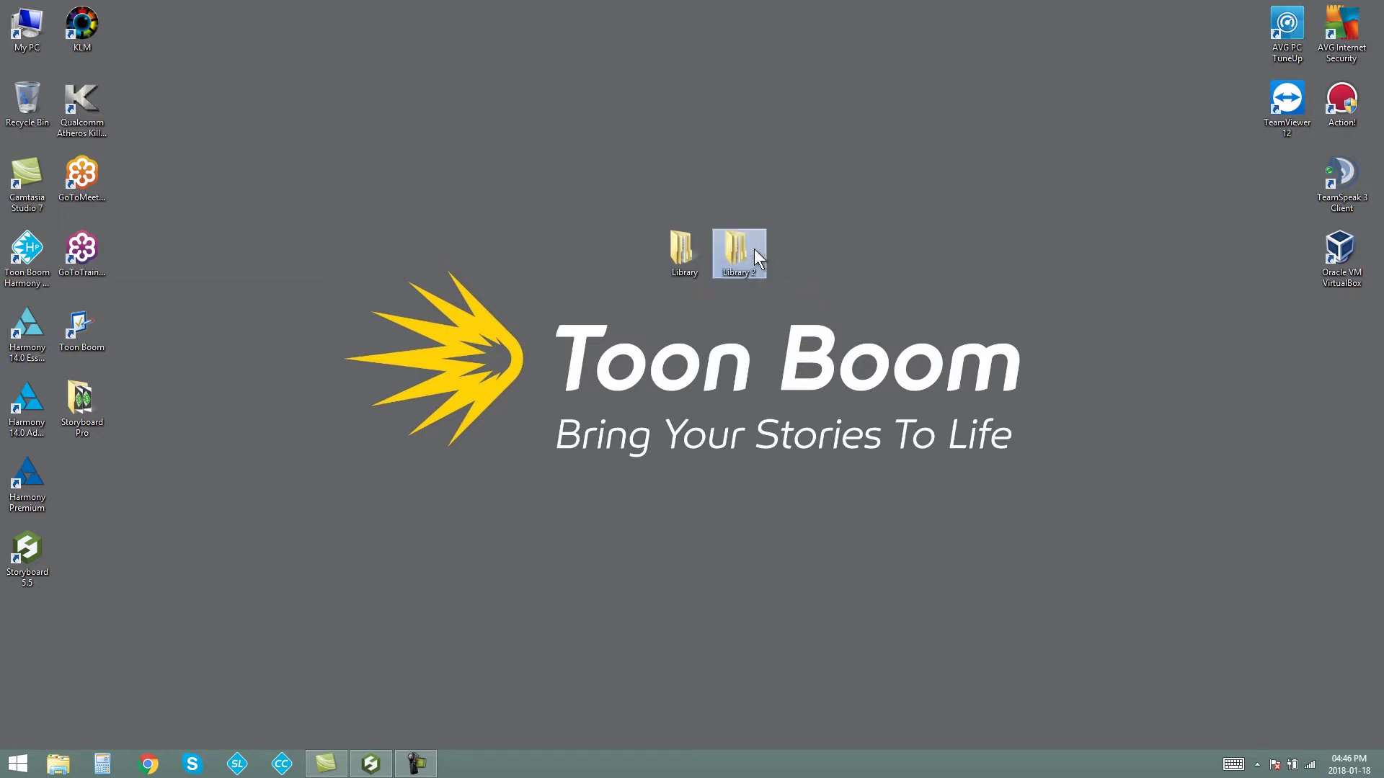
pyautogui.doubleClick(763, 250)
pyautogui.click(418, 124)
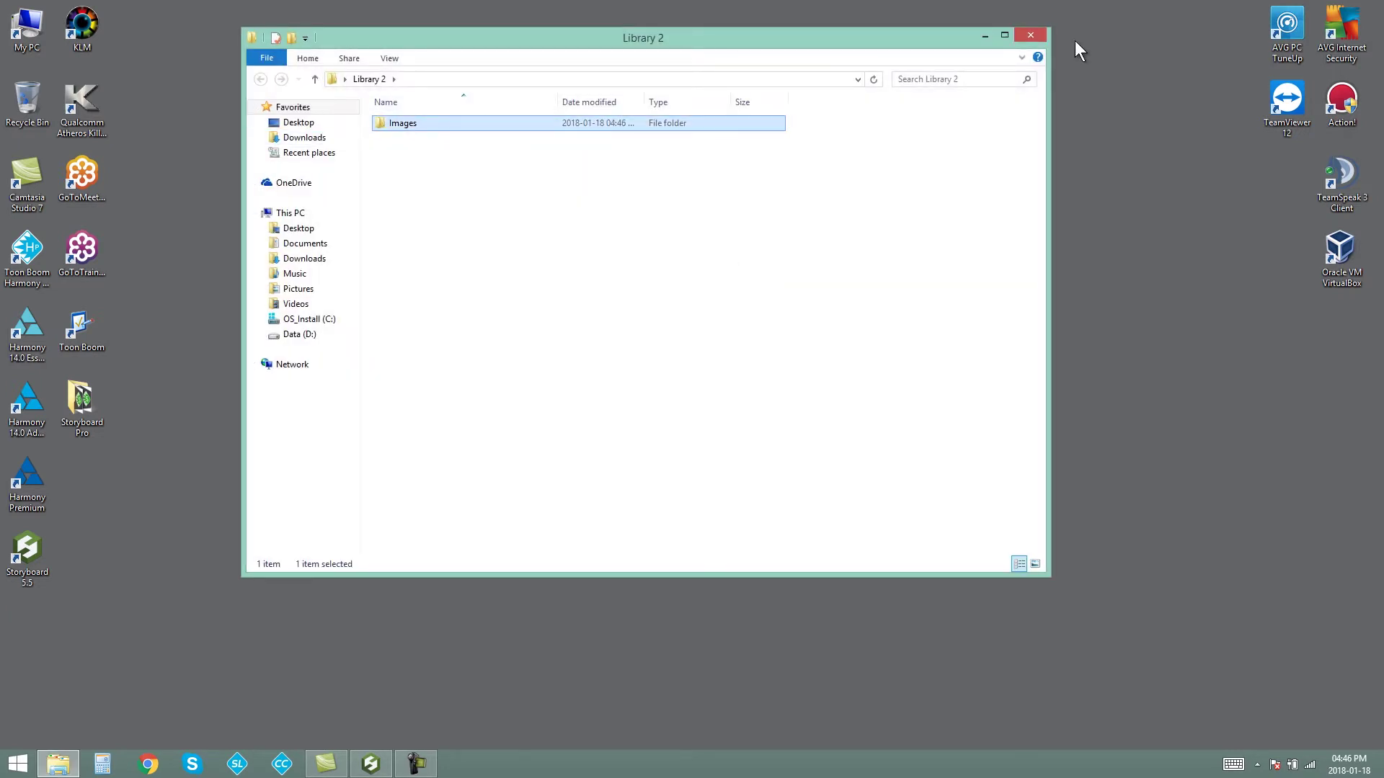
pyautogui.click(1031, 35)
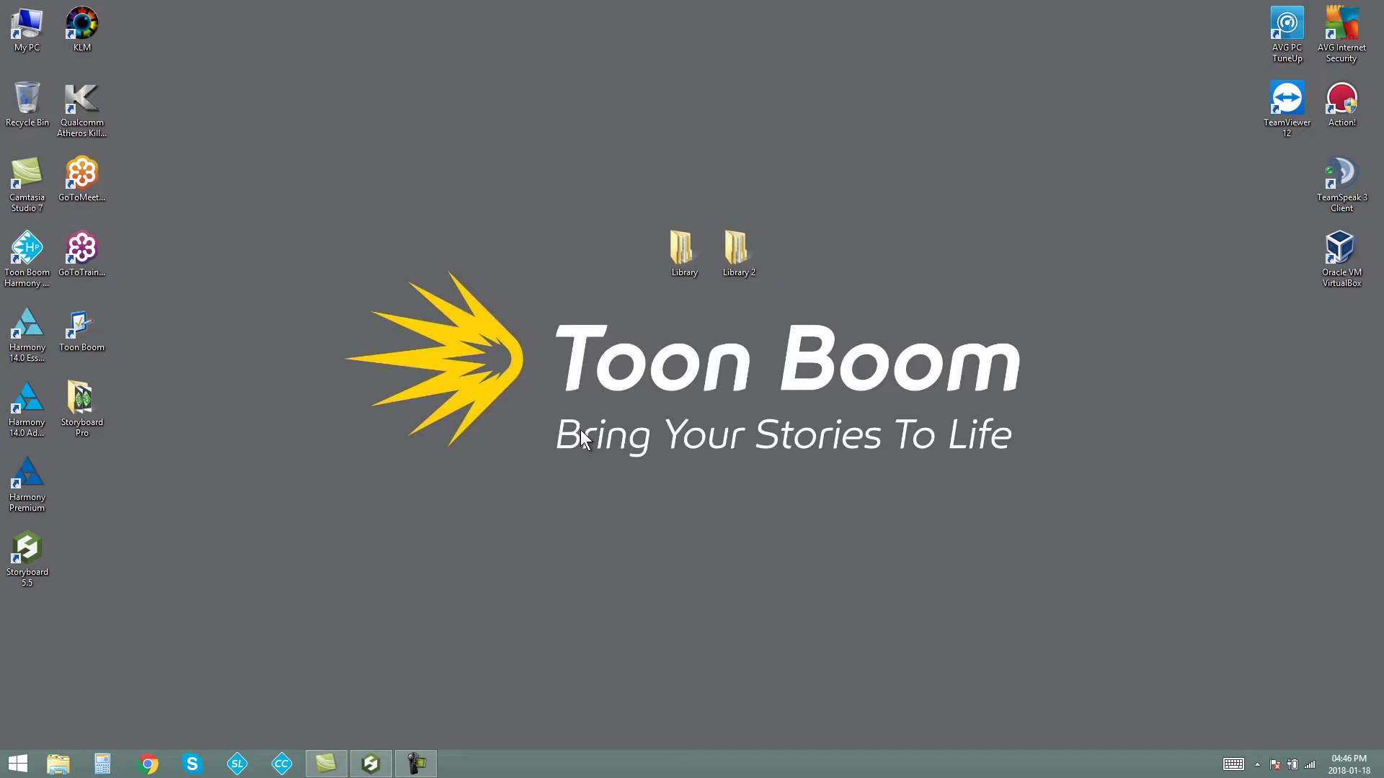
# Close the original 'Library' entry in the Library panel, leaving Library 2
pyautogui.click(376, 768)
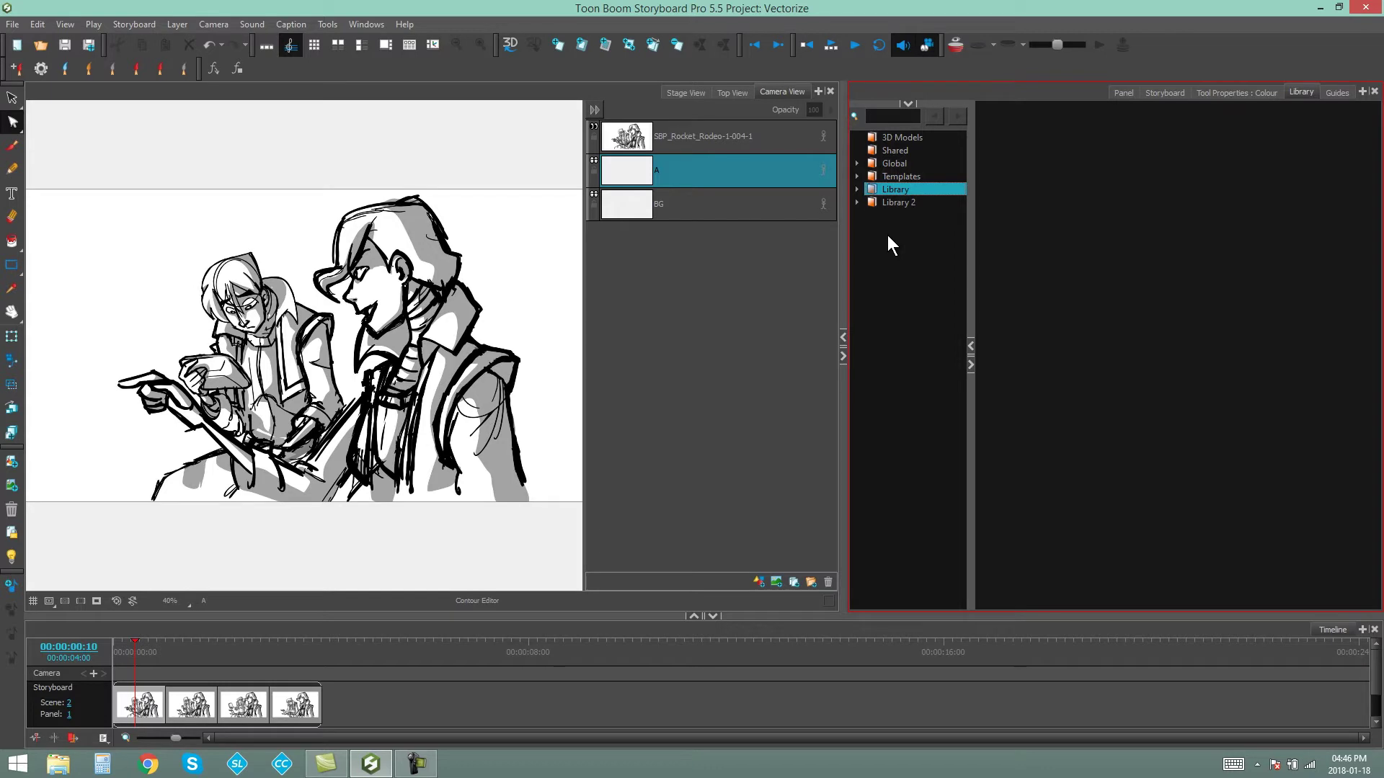
pyautogui.rightClick(892, 189)
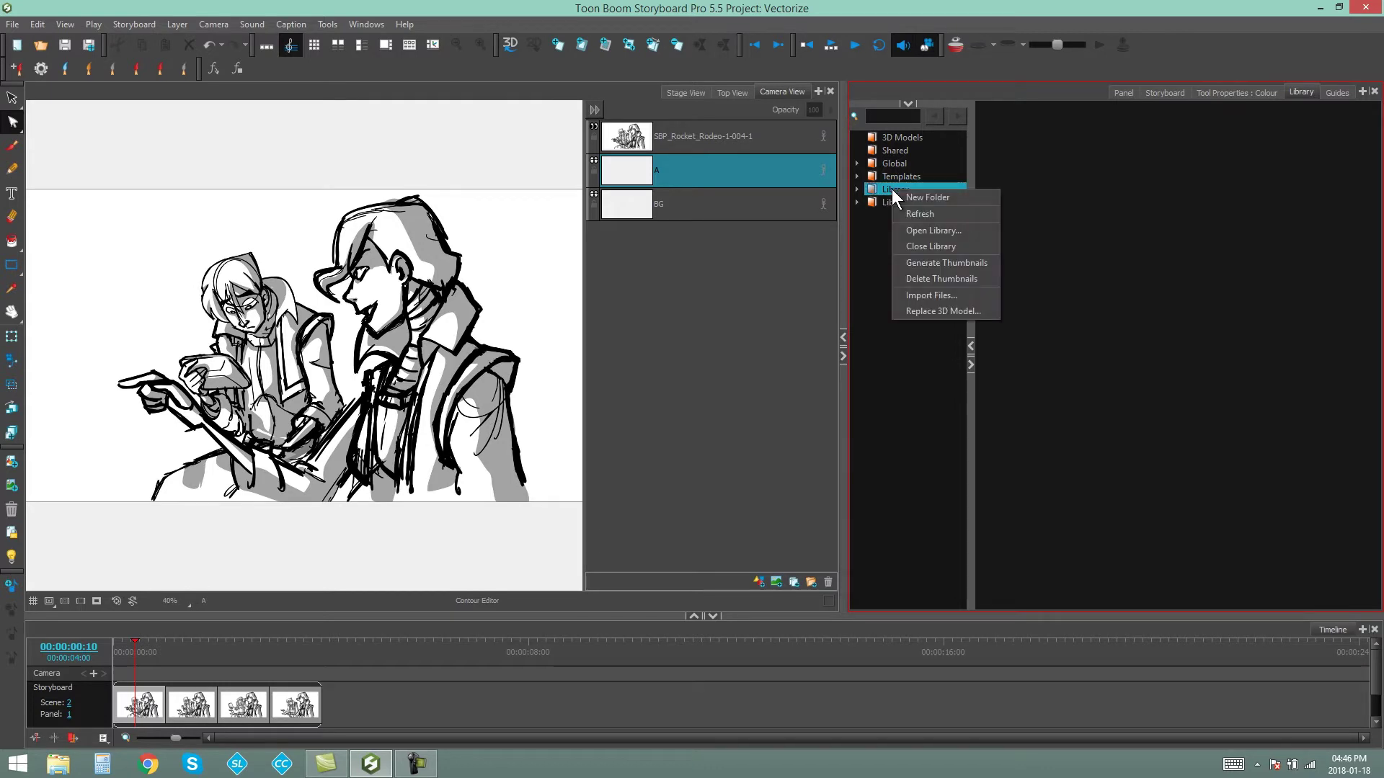
pyautogui.click(916, 246)
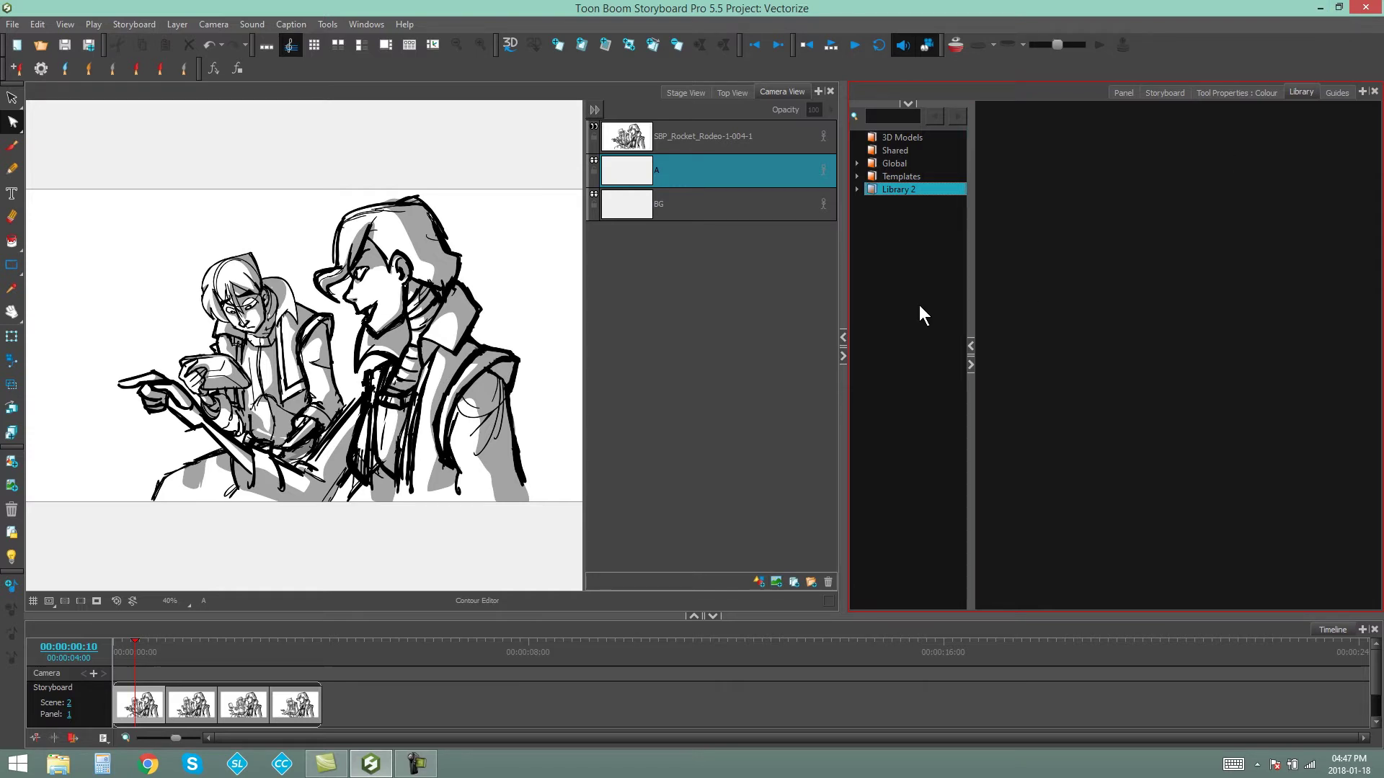
# Expand Library 2 and delete its Images folder, confirming the deletion
pyautogui.click(858, 189)
pyautogui.click(904, 203)
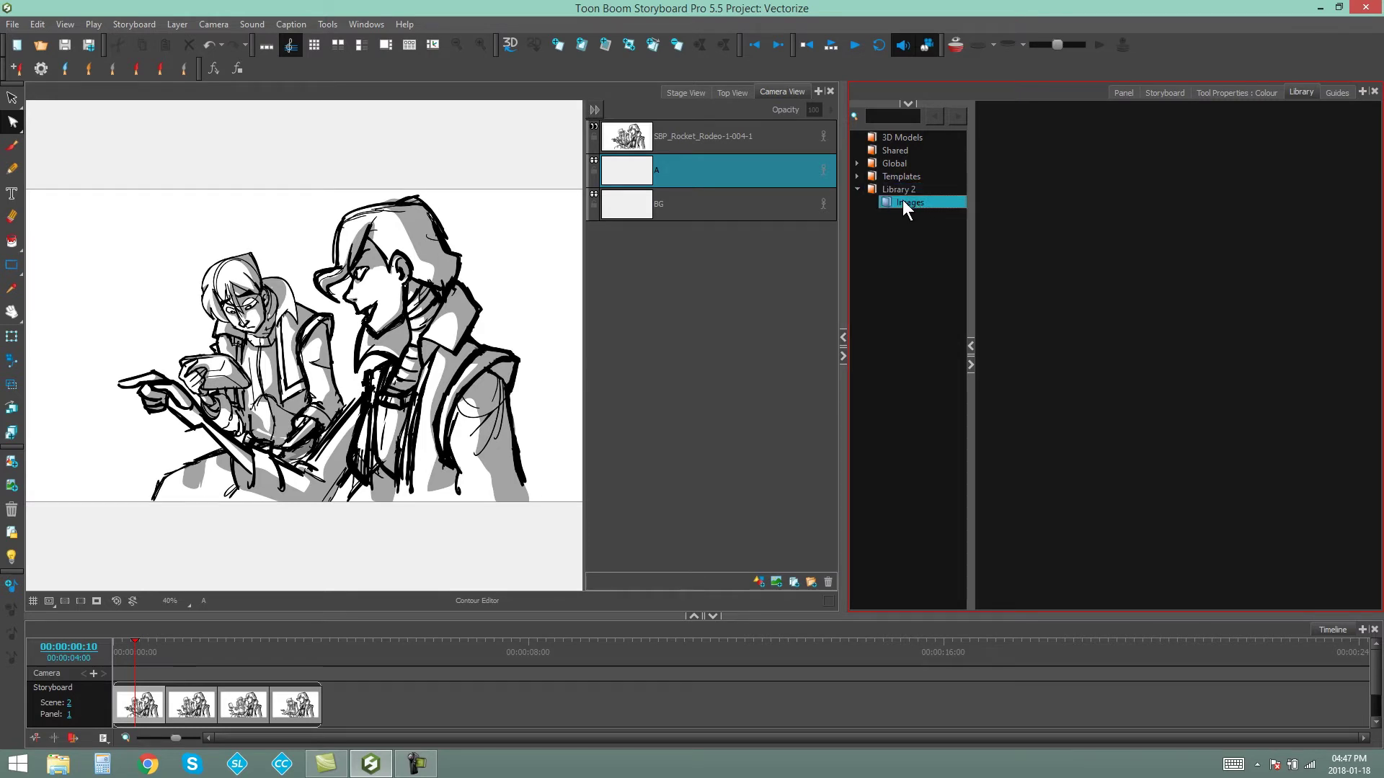
pyautogui.rightClick(918, 202)
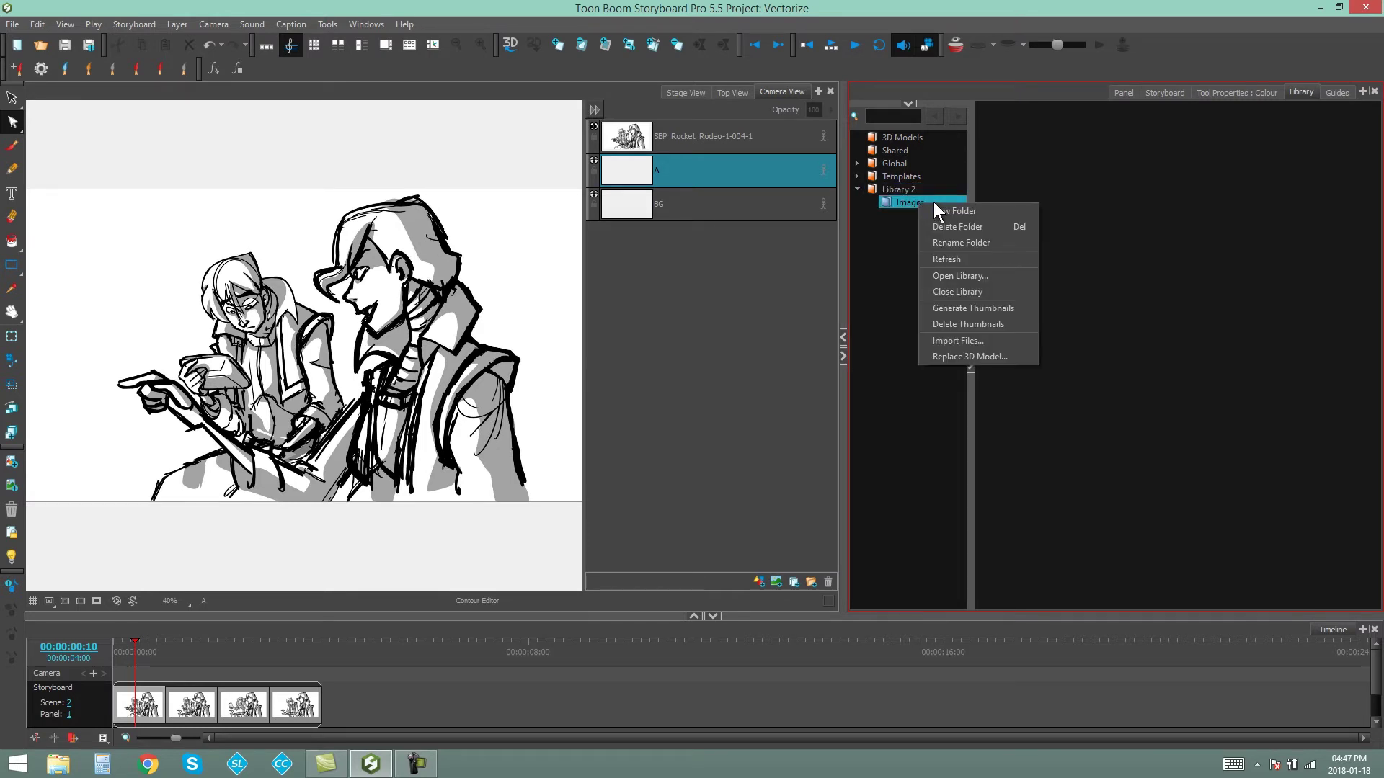
pyautogui.click(936, 226)
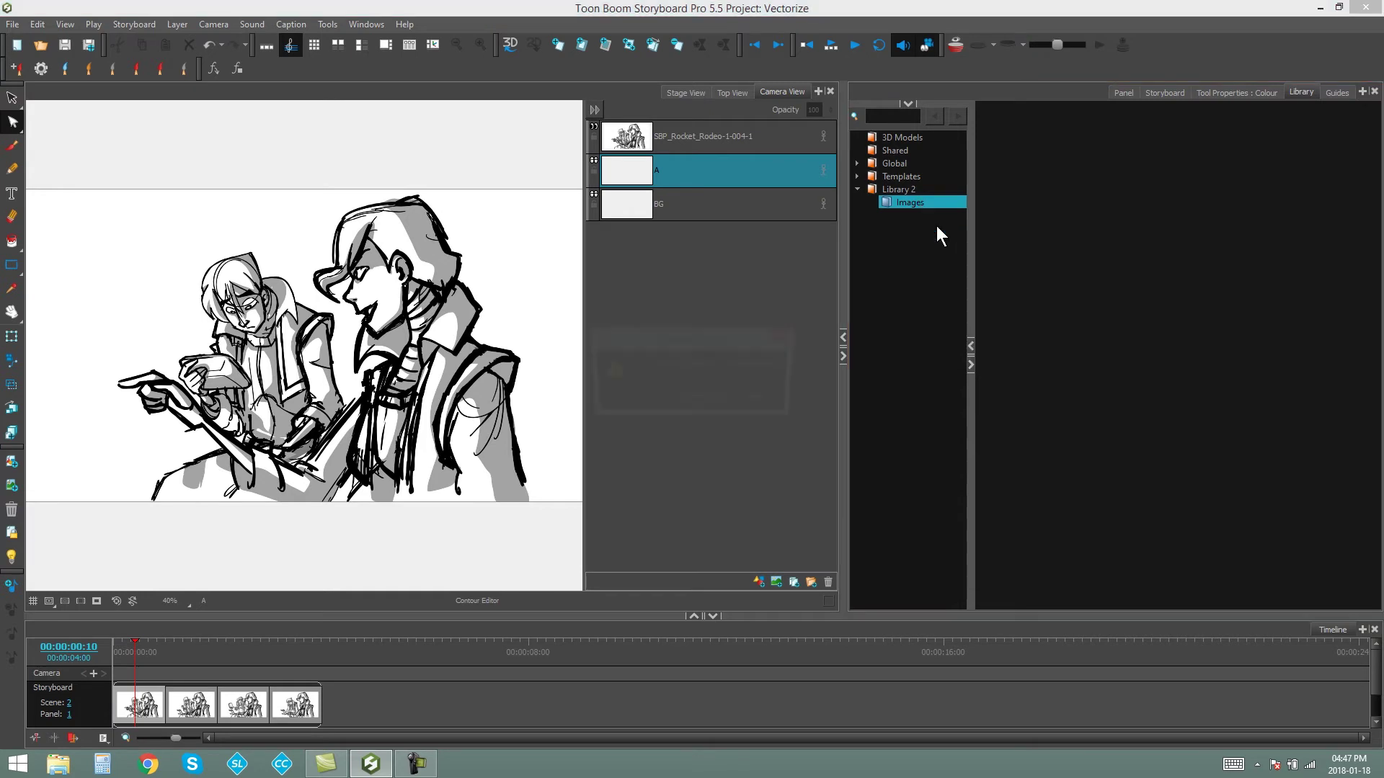
pyautogui.click(699, 398)
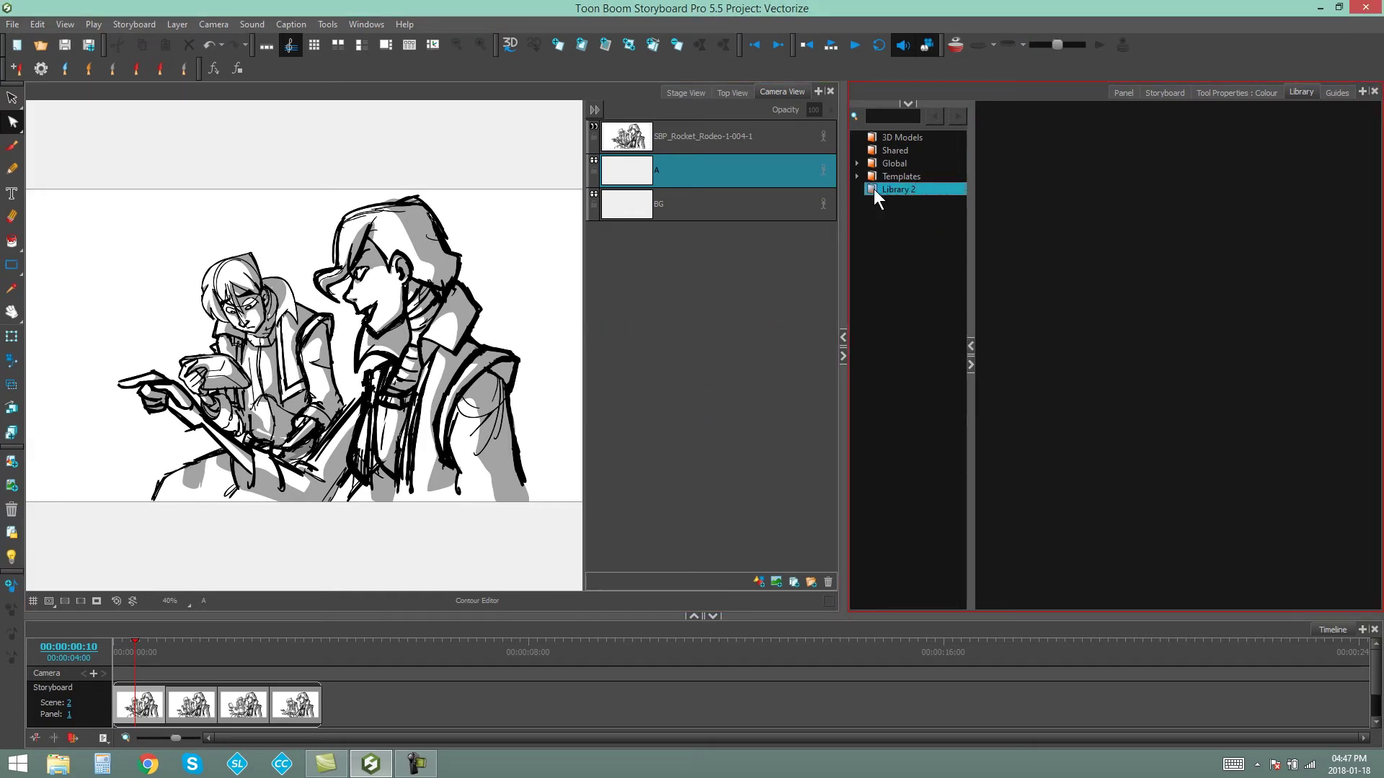
# Close Library 2 in the Library panel and delete the 'Library 2' folder from the desktop
pyautogui.rightClick(935, 191)
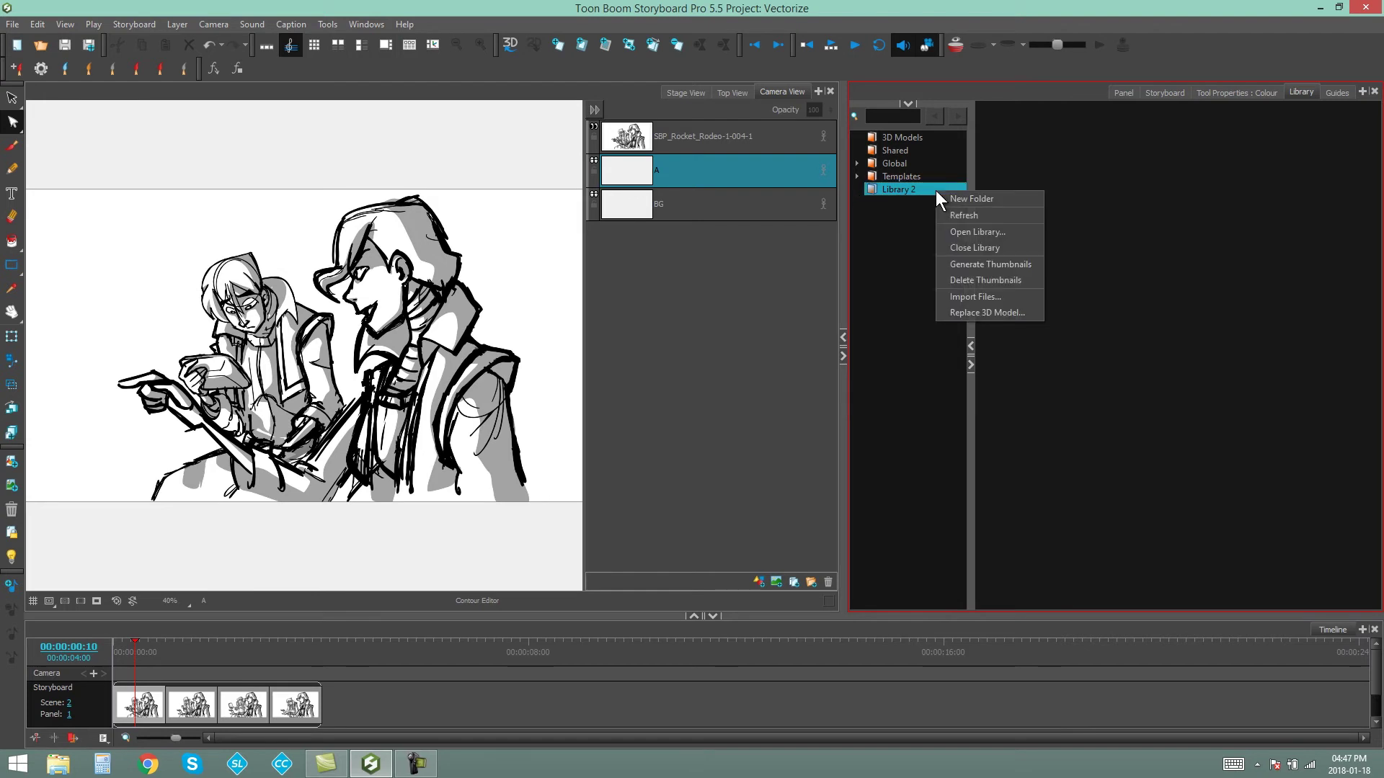
pyautogui.click(977, 249)
pyautogui.click(1319, 8)
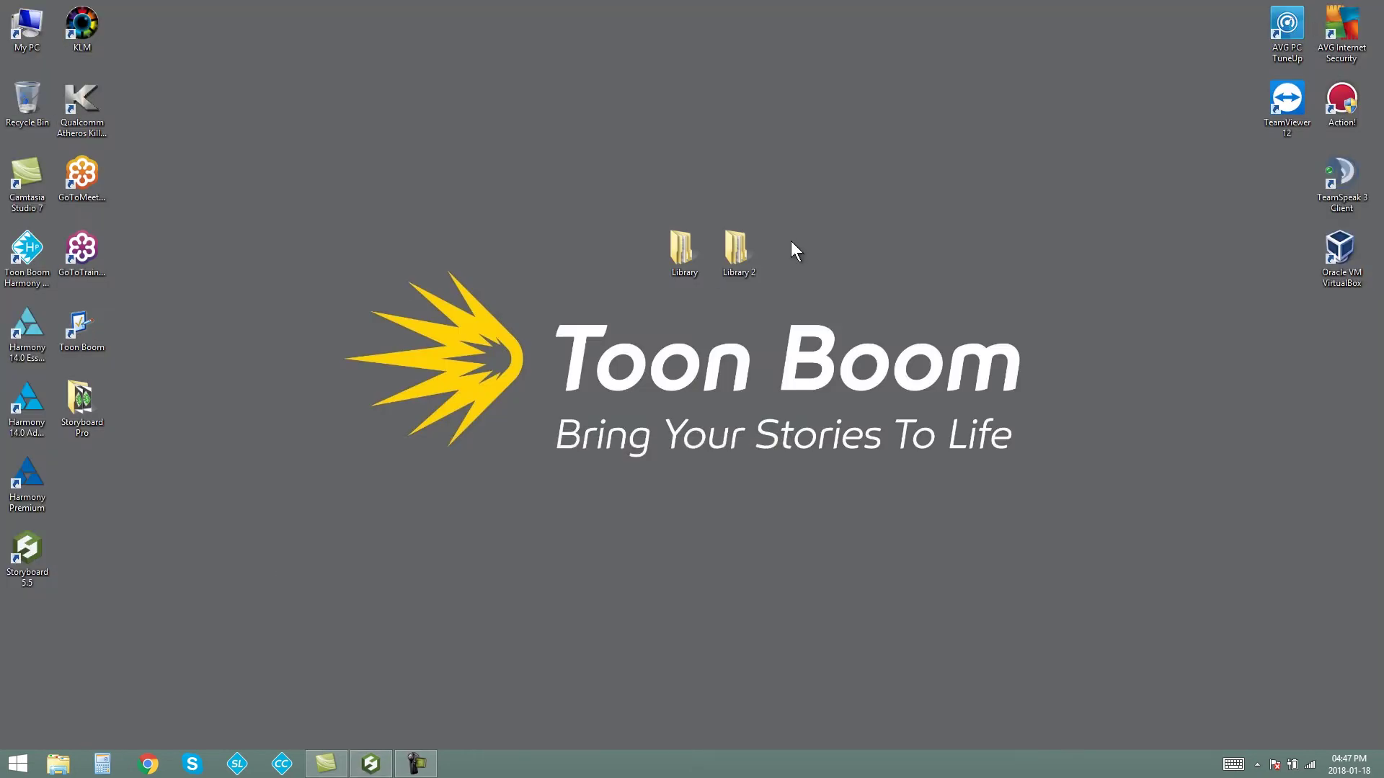
pyautogui.click(739, 253)
pyautogui.press('Delete')
pyautogui.hotkey('alt', 'Tab')
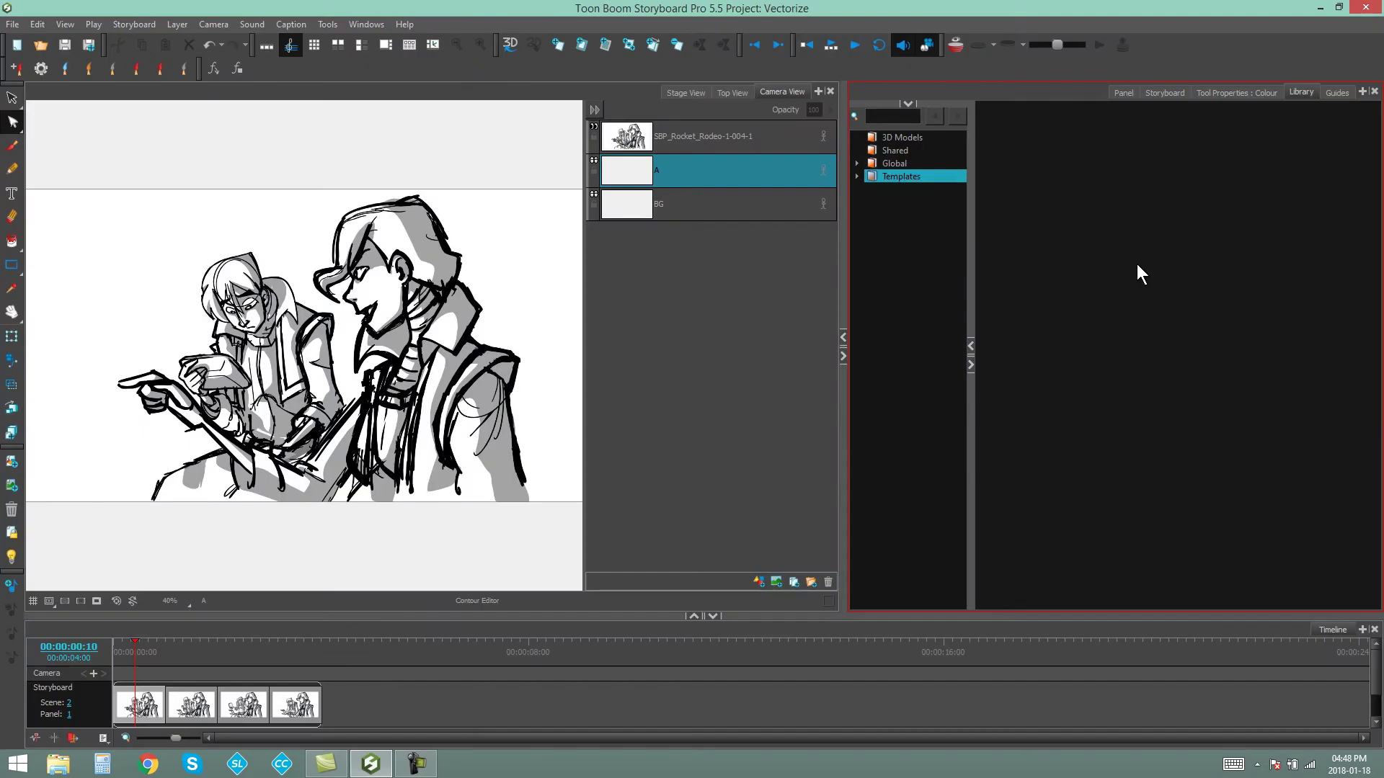